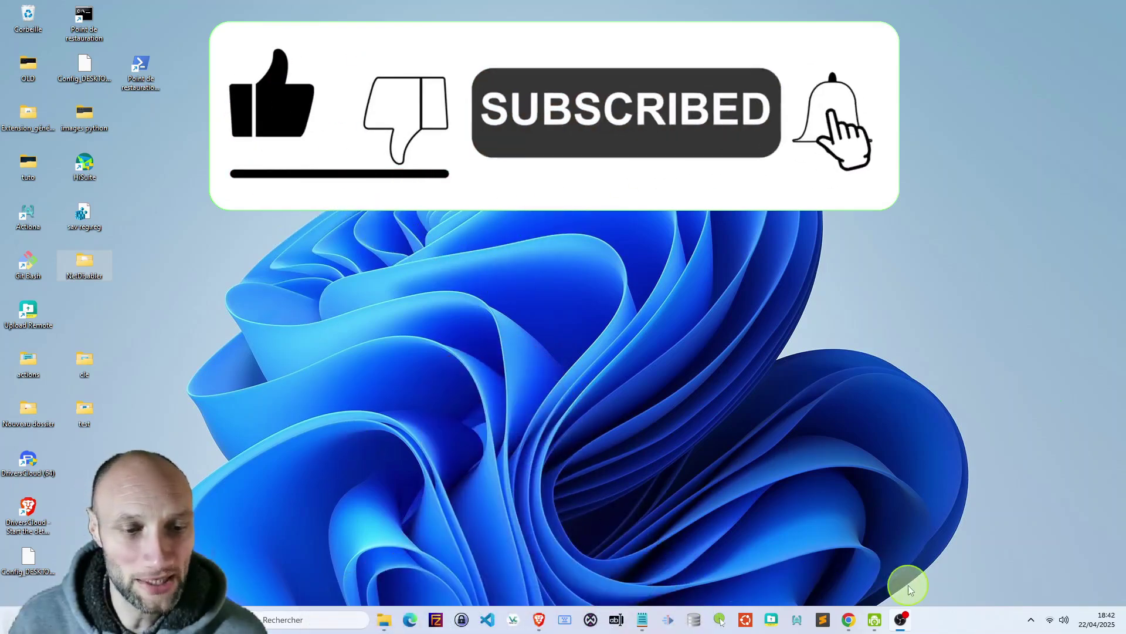
- Switch to Chrome and examine the Toucan page's description of its synchronisation, backup, encryption and compatibility features
{"action": "left_click", "coordinate": [849, 619]}
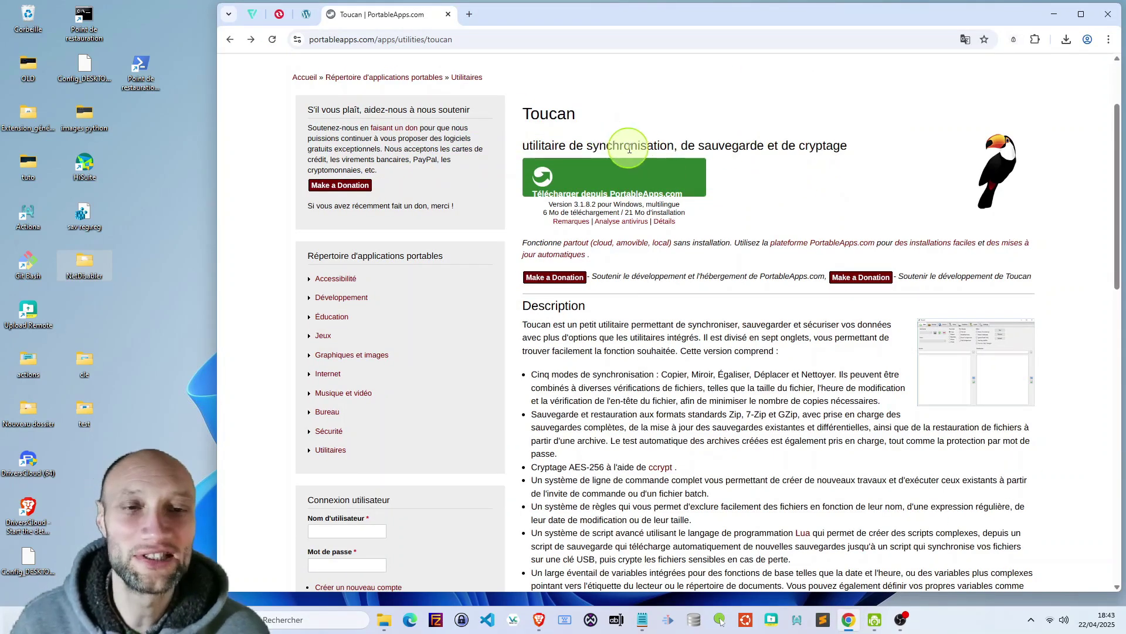
{"action": "scroll", "coordinate": [691, 256], "scroll_direction": "down", "scroll_amount": 1}
{"action": "scroll", "coordinate": [691, 256], "scroll_direction": "down", "scroll_amount": 2}
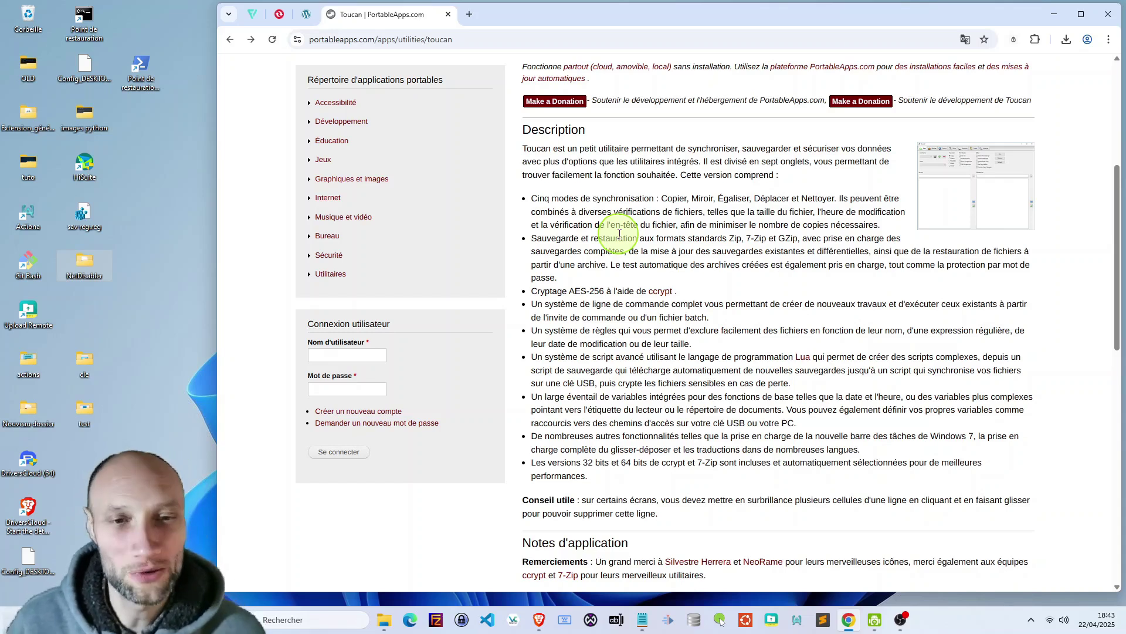
{"action": "scroll", "coordinate": [620, 233], "scroll_direction": "down", "scroll_amount": 1}
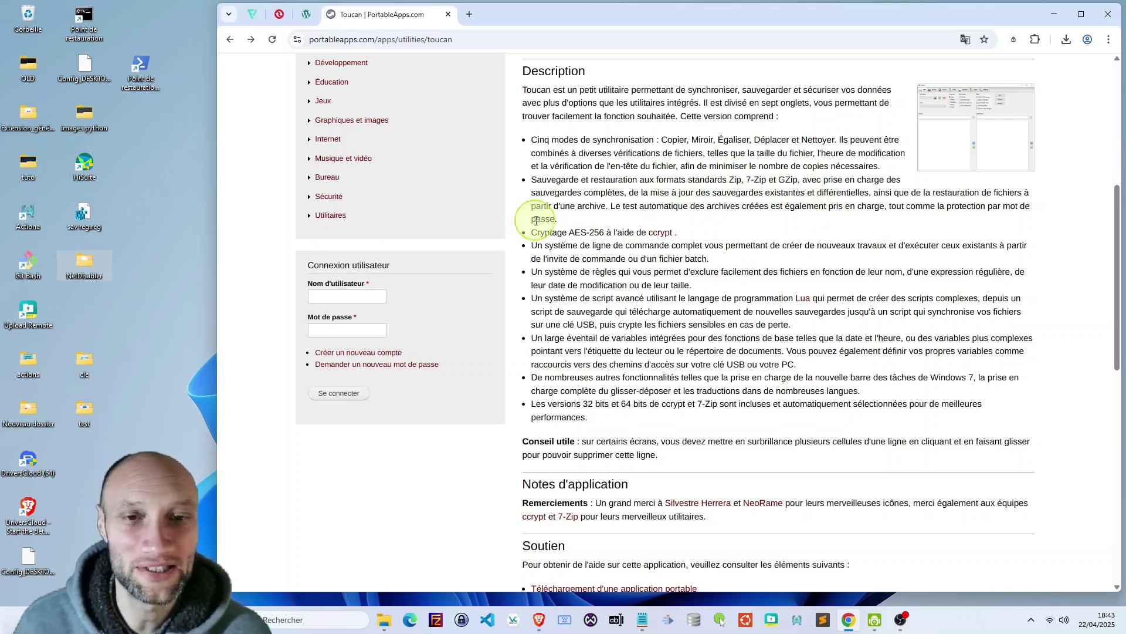
{"action": "left_click_drag", "start_coordinate": [545, 233], "coordinate": [614, 237]}
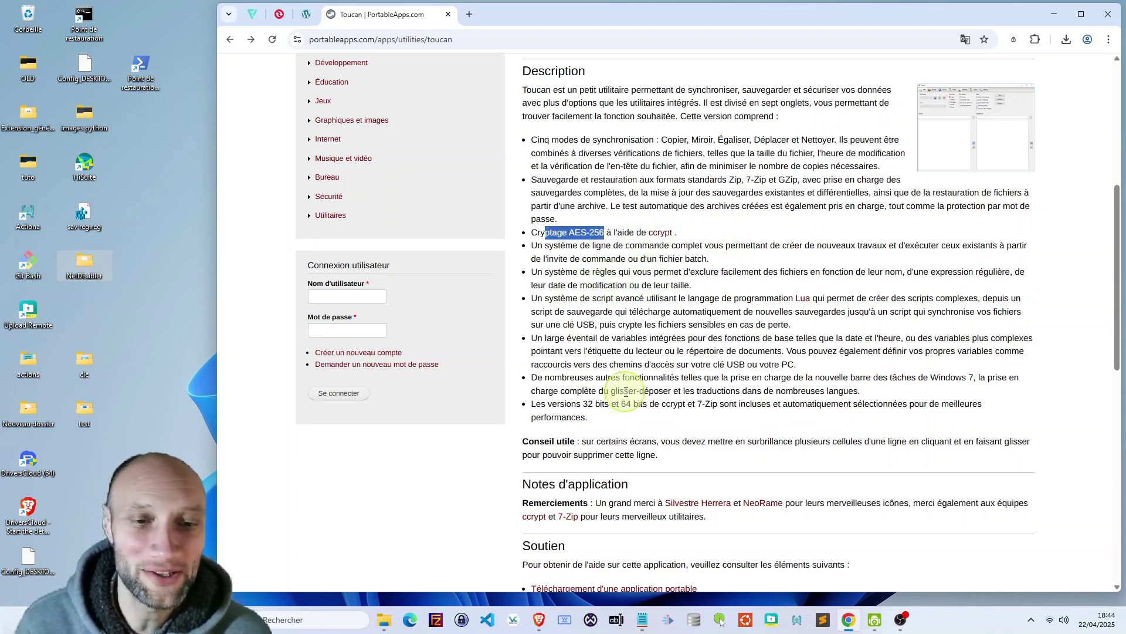
{"action": "left_click_drag", "start_coordinate": [551, 405], "coordinate": [612, 395]}
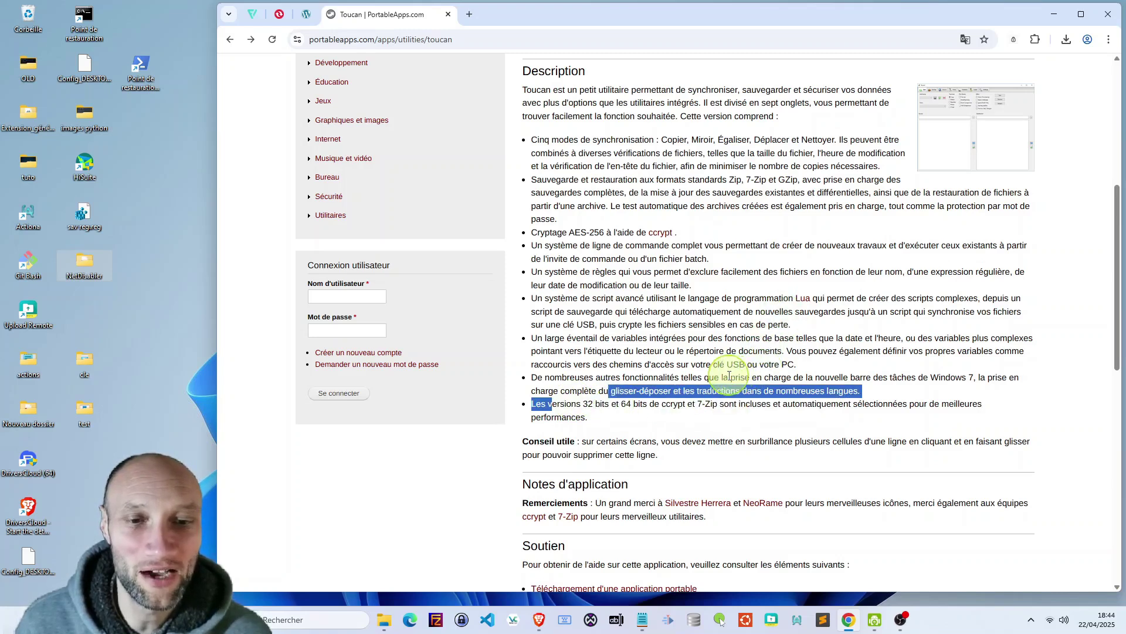
{"action": "left_click_drag", "start_coordinate": [891, 377], "coordinate": [956, 378]}
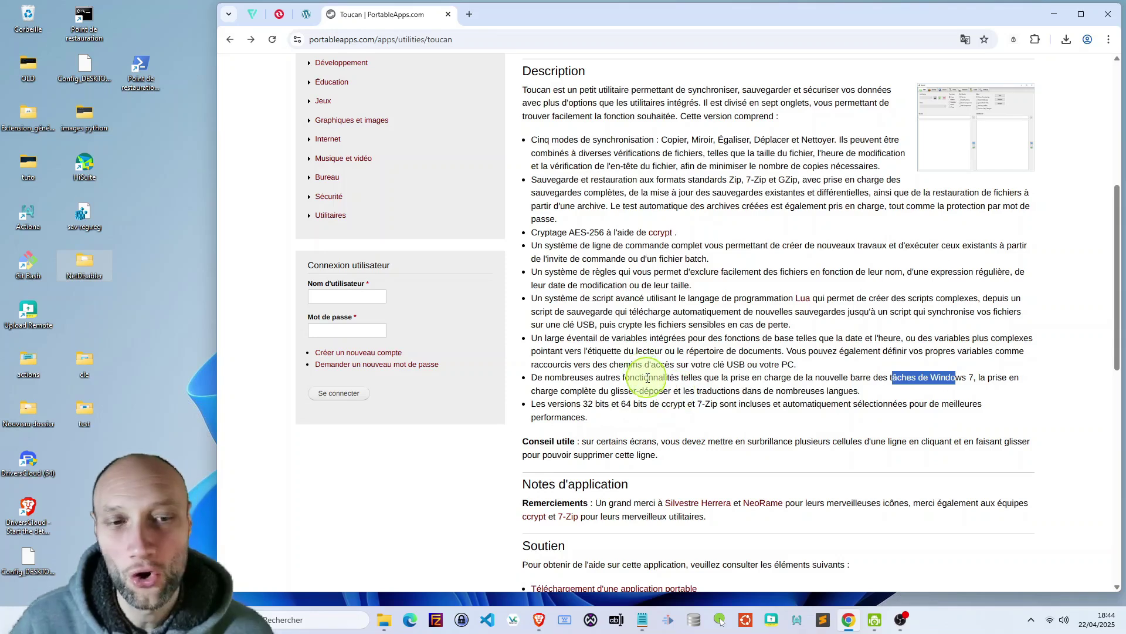
{"action": "scroll", "coordinate": [670, 375], "scroll_direction": "up", "scroll_amount": 5}
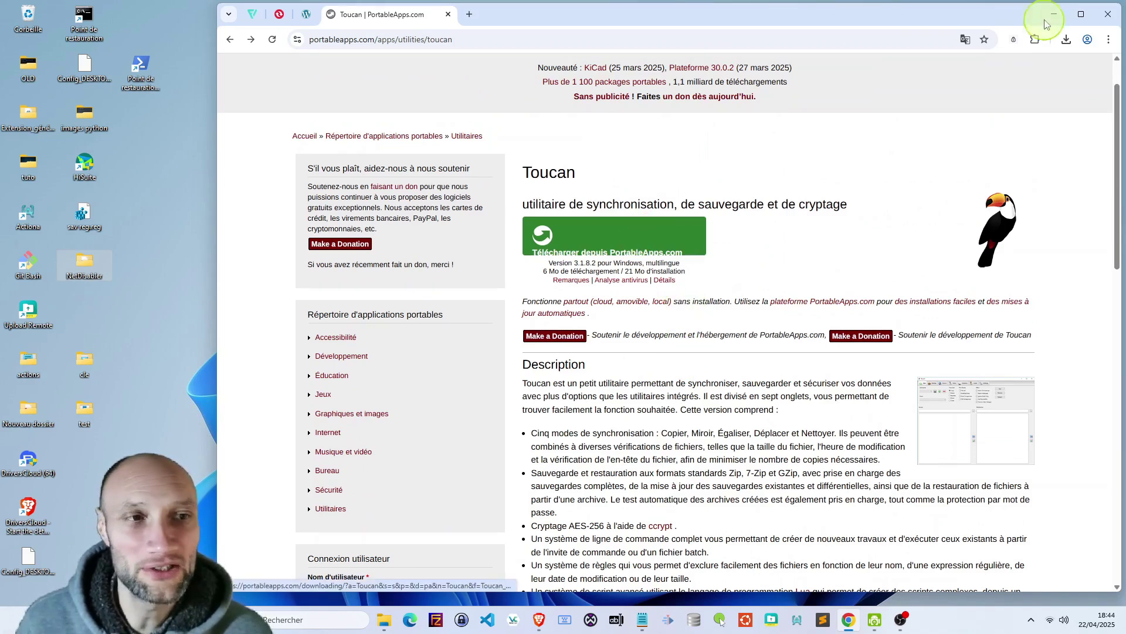
- Launch the downloaded Toucan_3.1.8.2.paf.exe installer and minimise the browser window
{"action": "left_click", "coordinate": [1066, 40]}
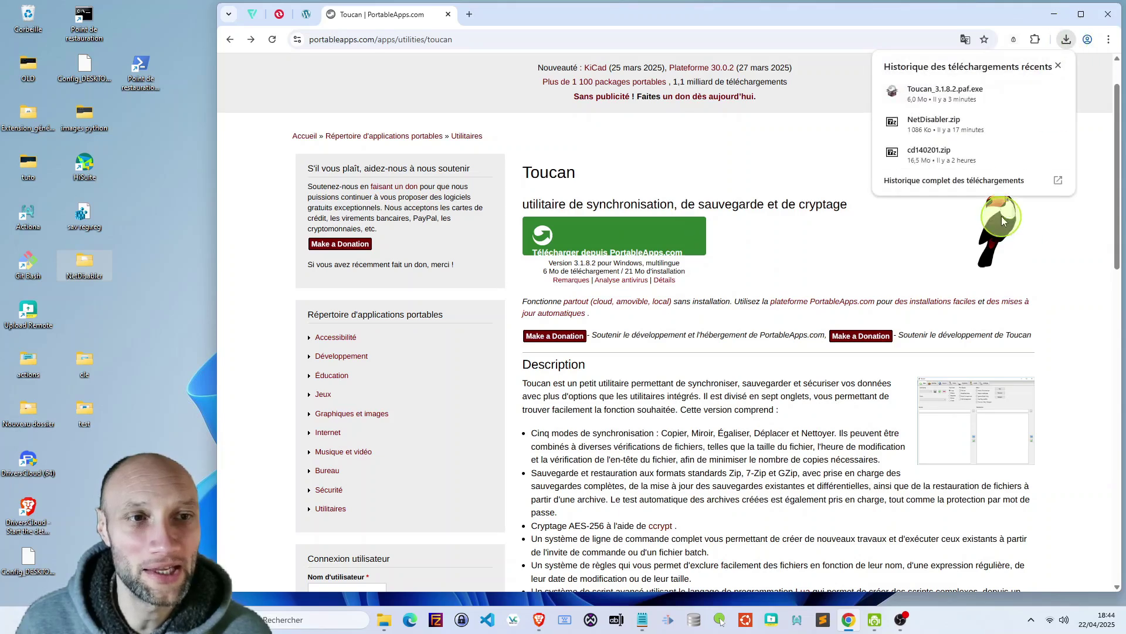
{"action": "left_click", "coordinate": [939, 92]}
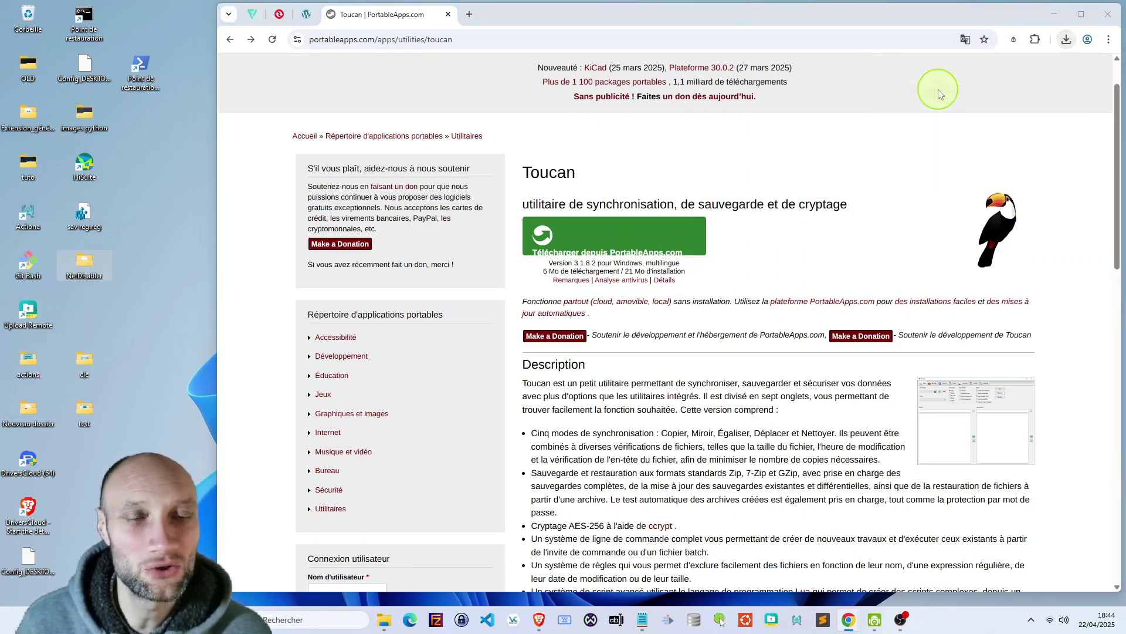
{"action": "left_click", "coordinate": [1055, 16]}
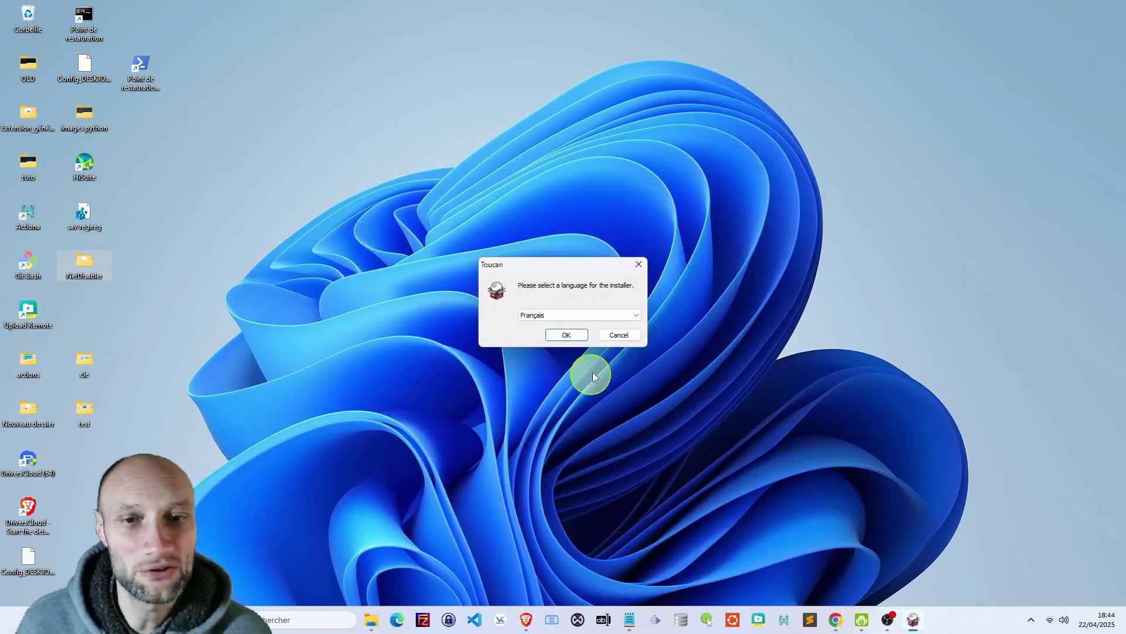
- Install Toucan in French to D:\Dowloads\tuto\Toucan and have it launch when the installer closes
{"action": "left_click", "coordinate": [566, 335]}
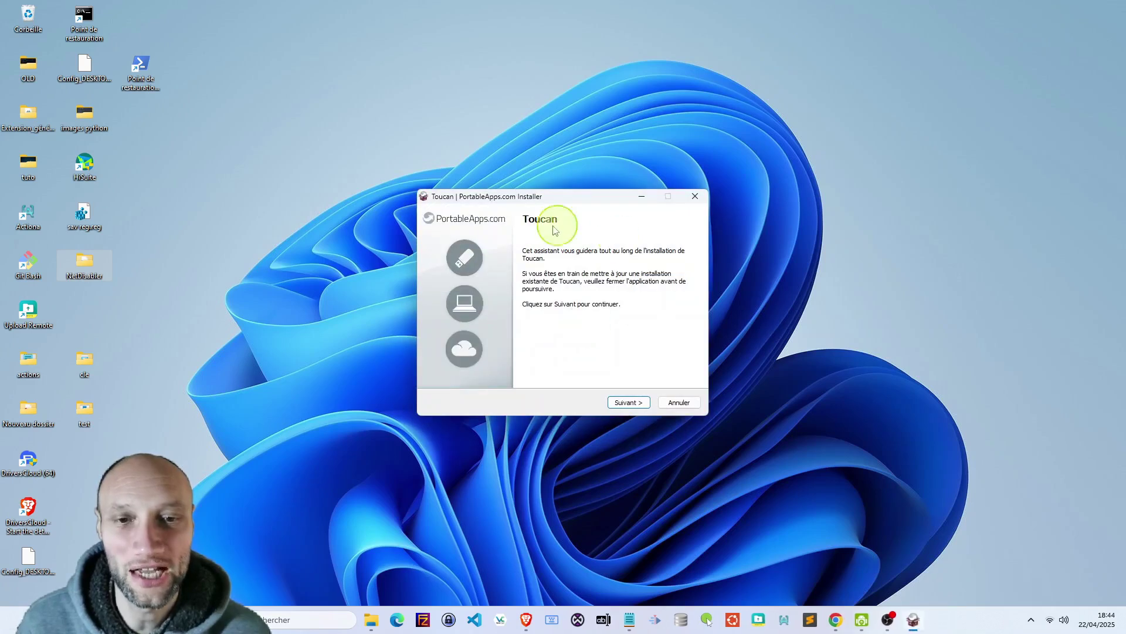
{"action": "left_click", "coordinate": [625, 404]}
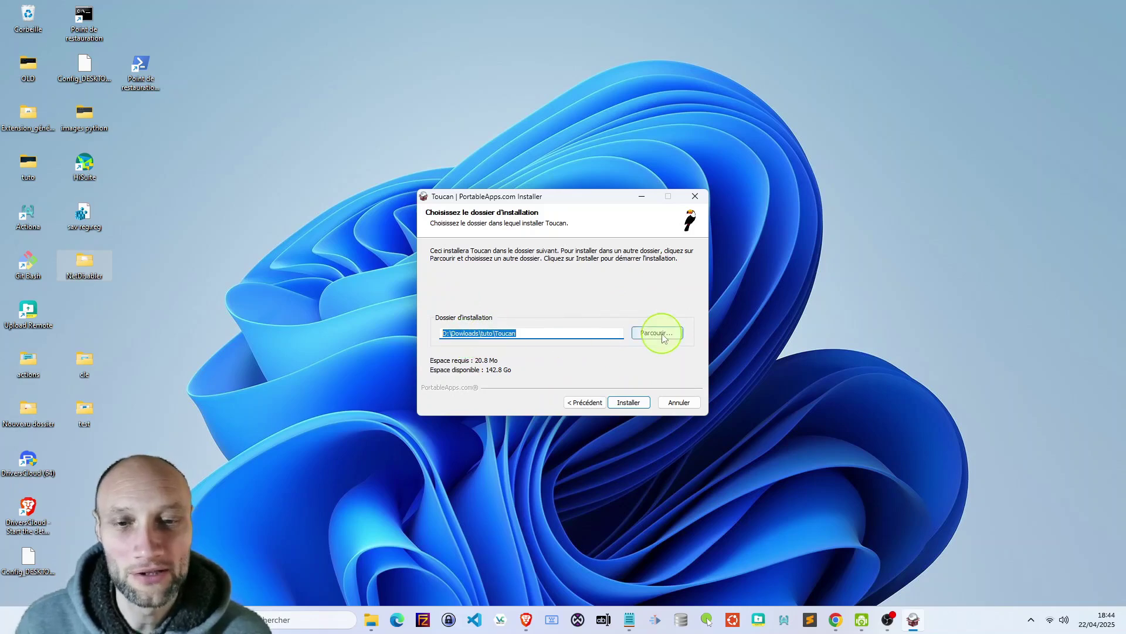
{"action": "left_click", "coordinate": [631, 404]}
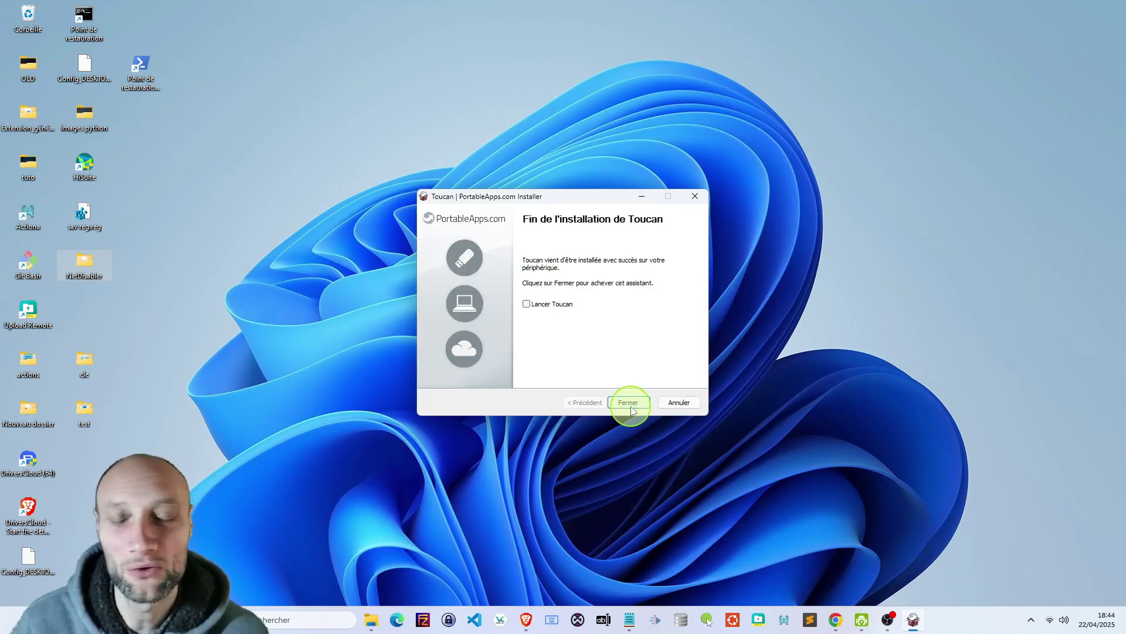
{"action": "left_click", "coordinate": [527, 305]}
{"action": "left_click", "coordinate": [626, 402]}
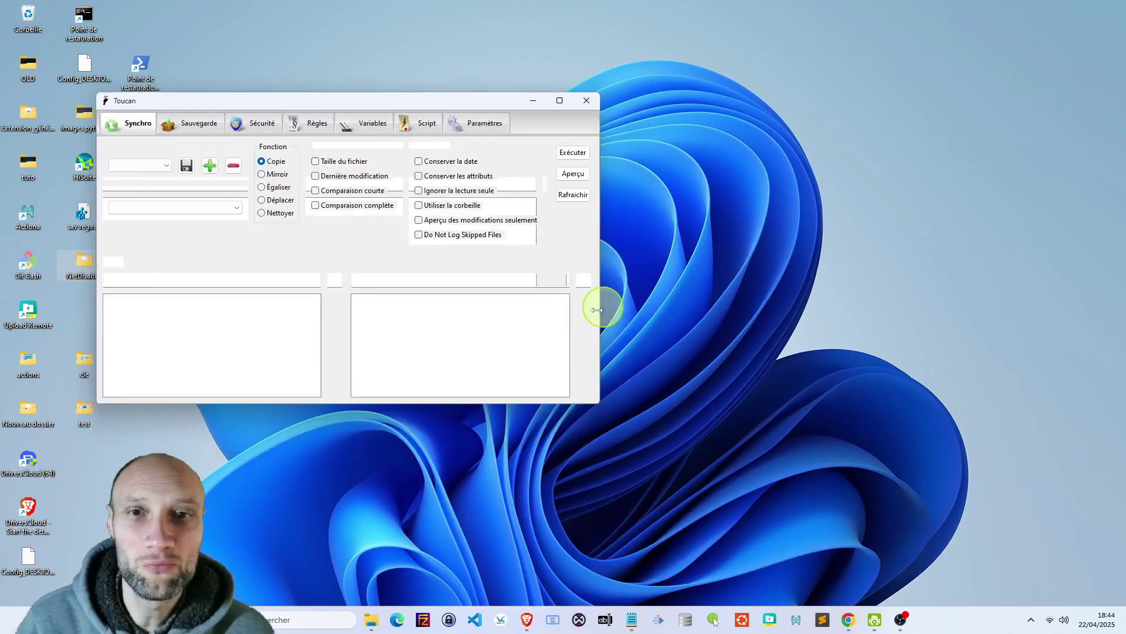
- Make Toucan remember the Synchro, Sauvegarde and Sécurité entries, enable "Activer les astuces", and apply the settings
{"action": "left_click_drag", "start_coordinate": [507, 104], "coordinate": [793, 91]}
{"action": "left_click_drag", "start_coordinate": [873, 389], "coordinate": [865, 491]}
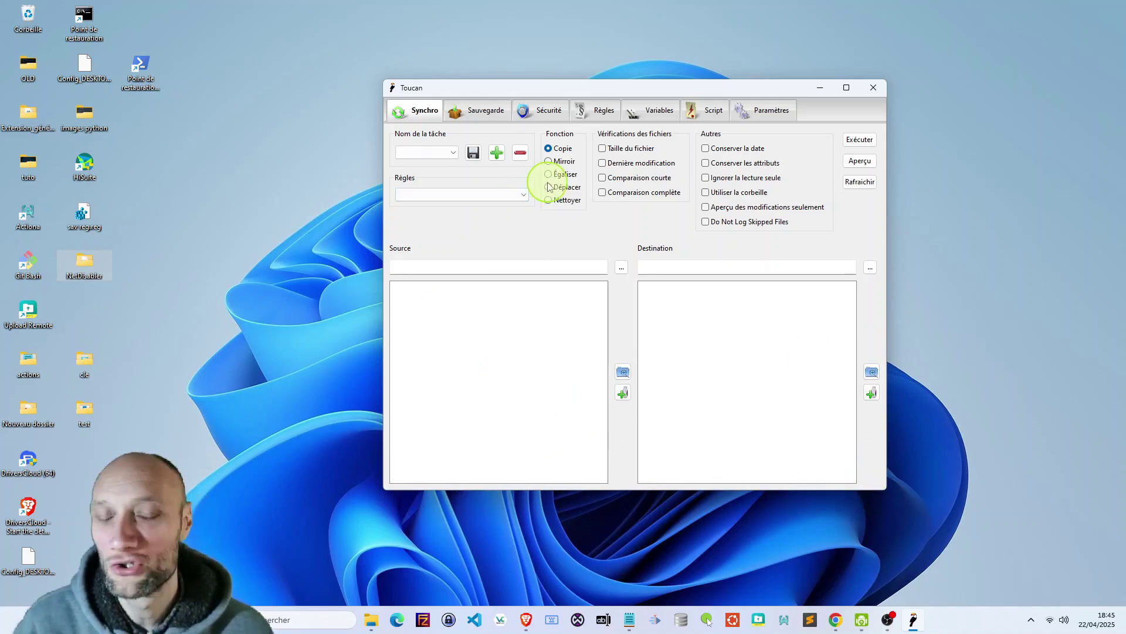
{"action": "left_click", "coordinate": [769, 112]}
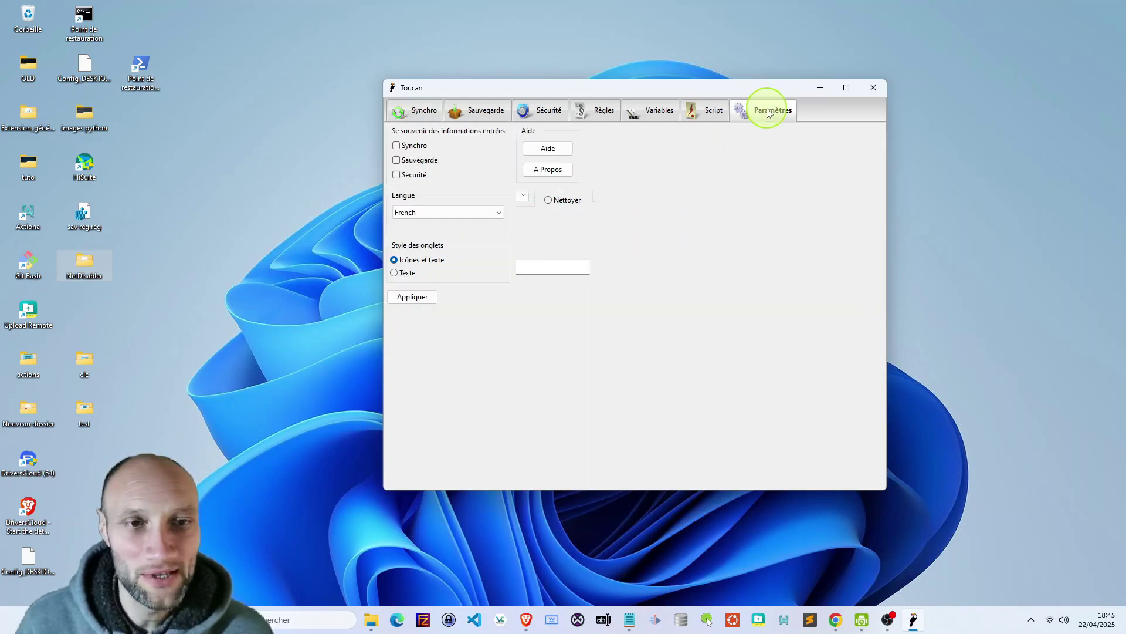
{"action": "left_click", "coordinate": [397, 146]}
{"action": "left_click", "coordinate": [396, 160]}
{"action": "left_click", "coordinate": [397, 175]}
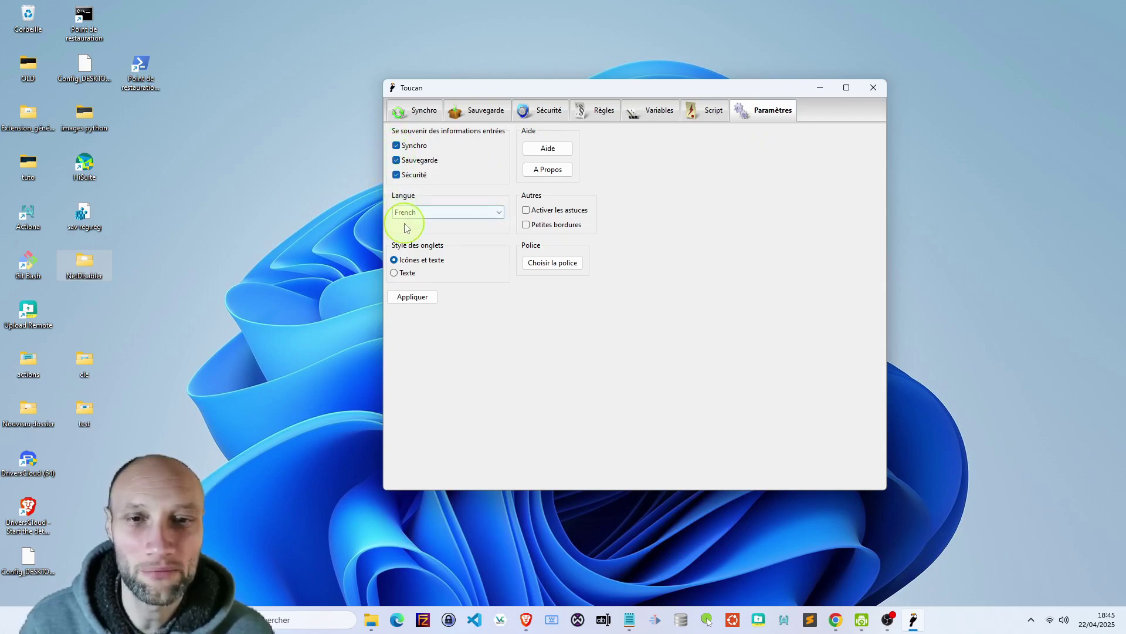
{"action": "left_click", "coordinate": [528, 226]}
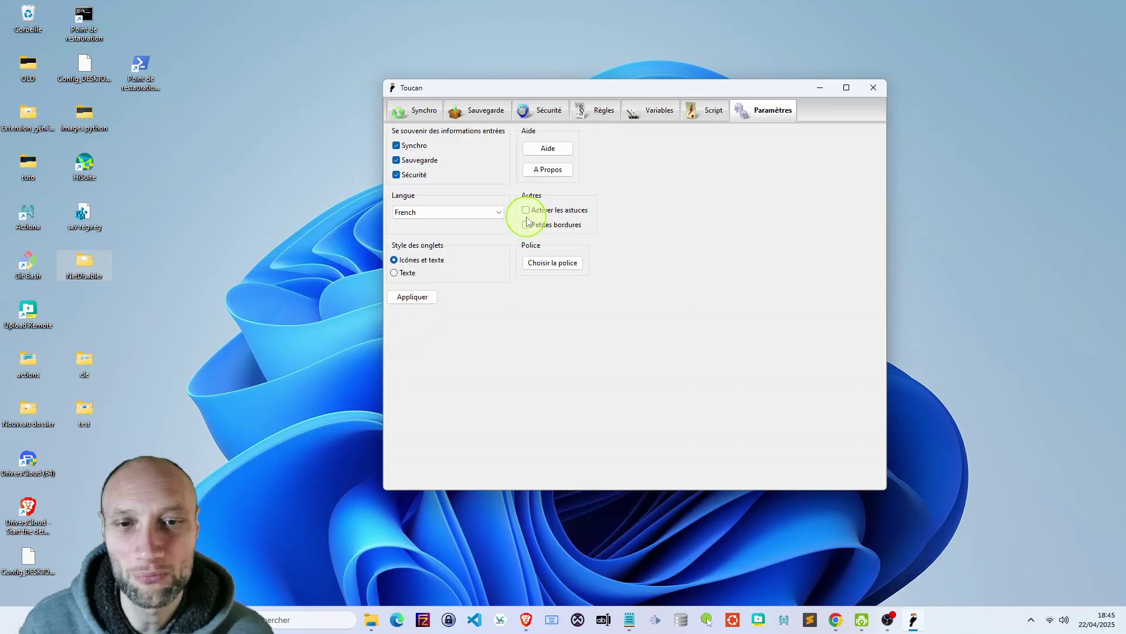
{"action": "left_click", "coordinate": [527, 210]}
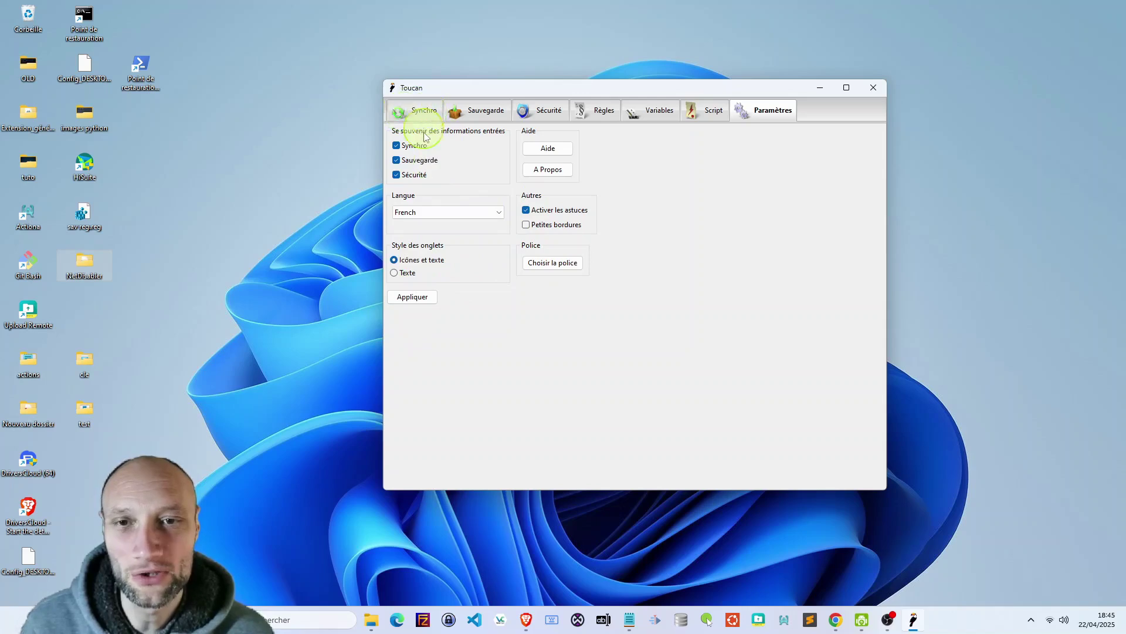
{"action": "left_click", "coordinate": [414, 296]}
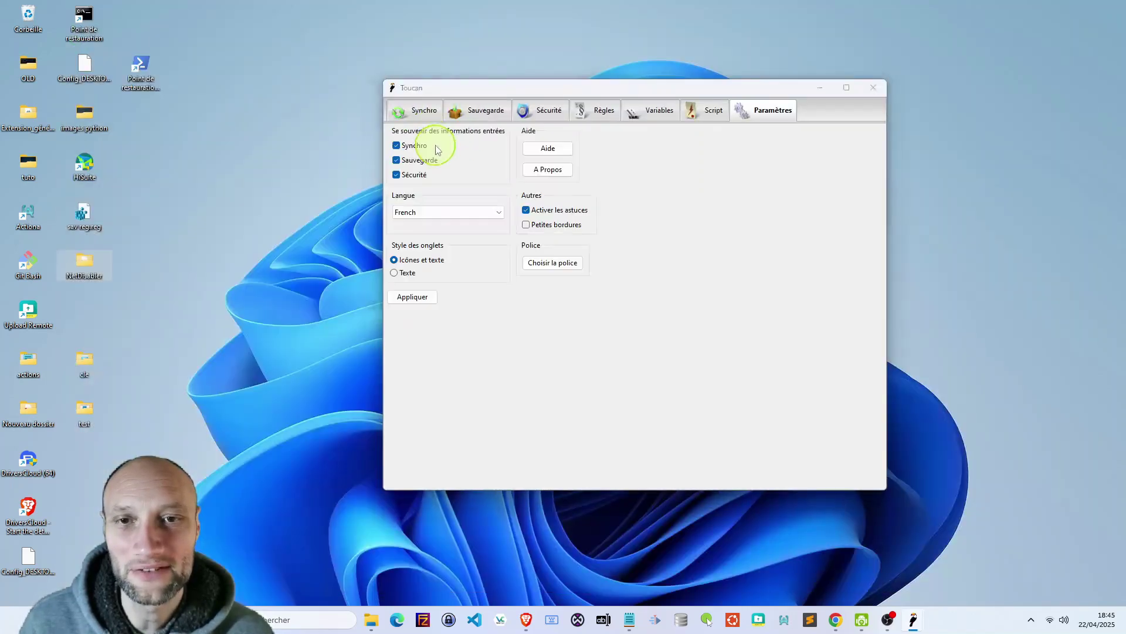
- Set the synchronisation function to Mirroir, leaving the task name and rules empty
{"action": "left_click", "coordinate": [412, 113]}
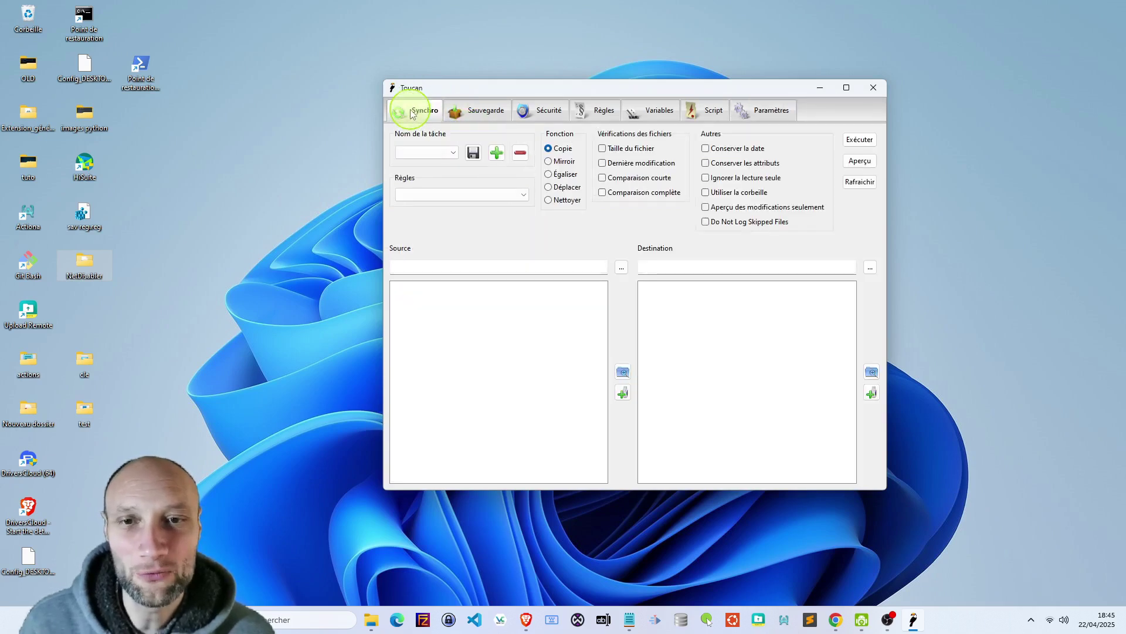
{"action": "left_click", "coordinate": [453, 153]}
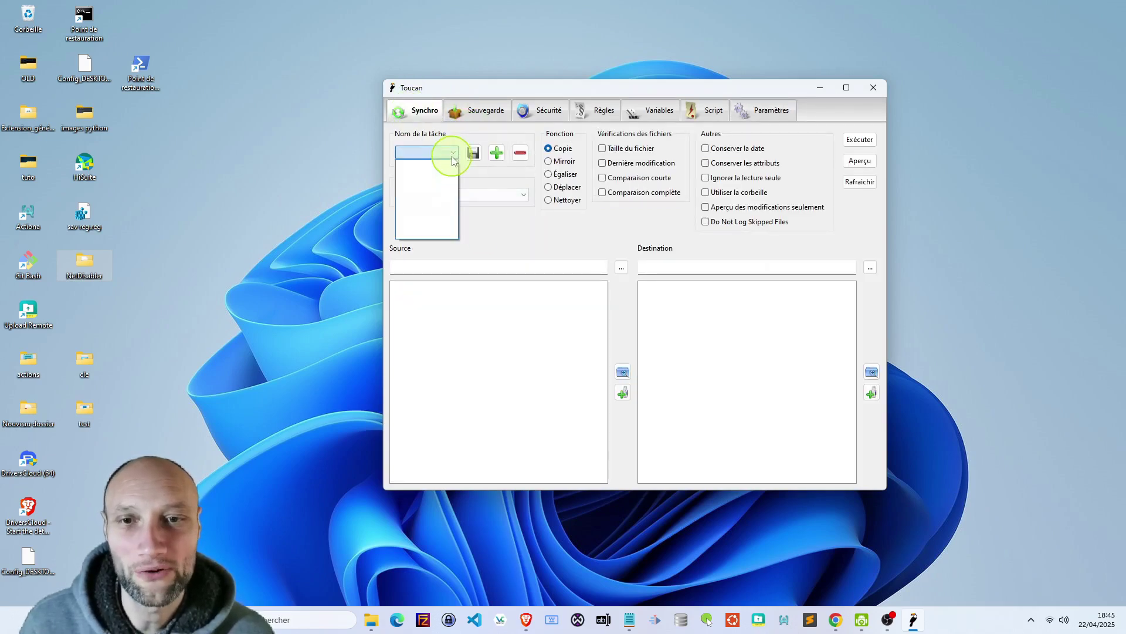
{"action": "left_click", "coordinate": [417, 159]}
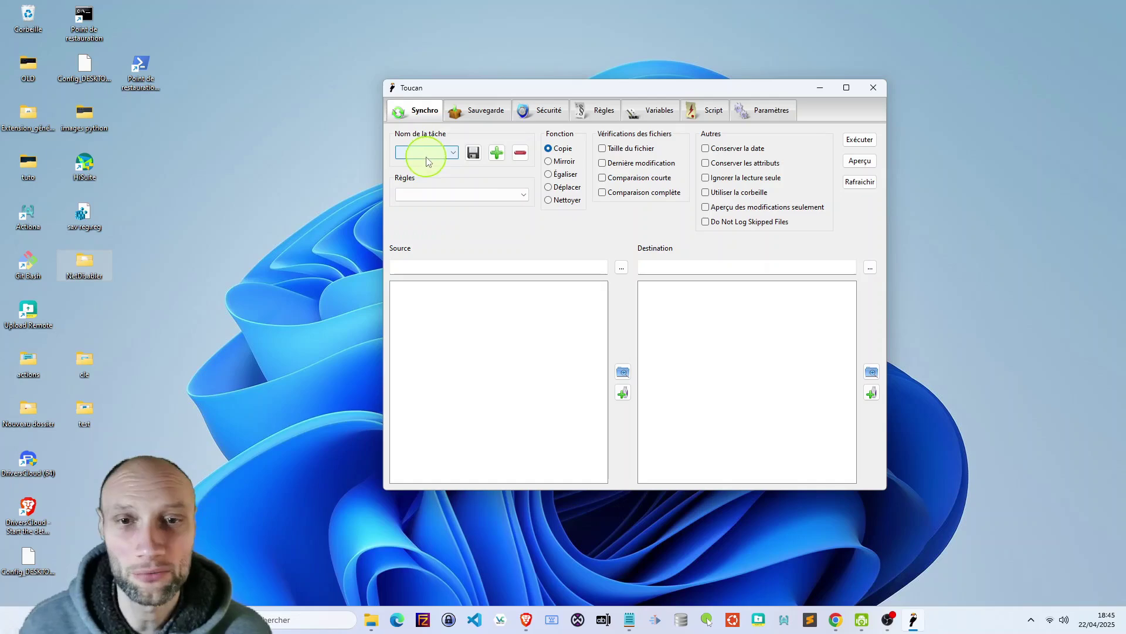
{"action": "left_click", "coordinate": [487, 198]}
{"action": "left_click", "coordinate": [523, 194]}
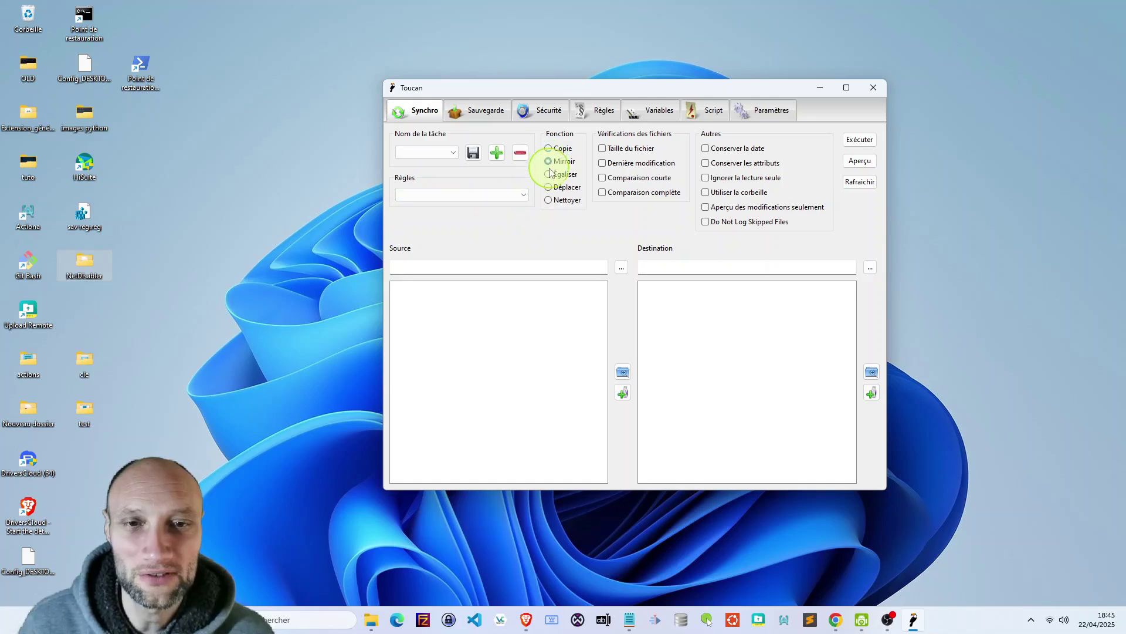
{"action": "left_click", "coordinate": [551, 200]}
{"action": "left_click", "coordinate": [558, 161]}
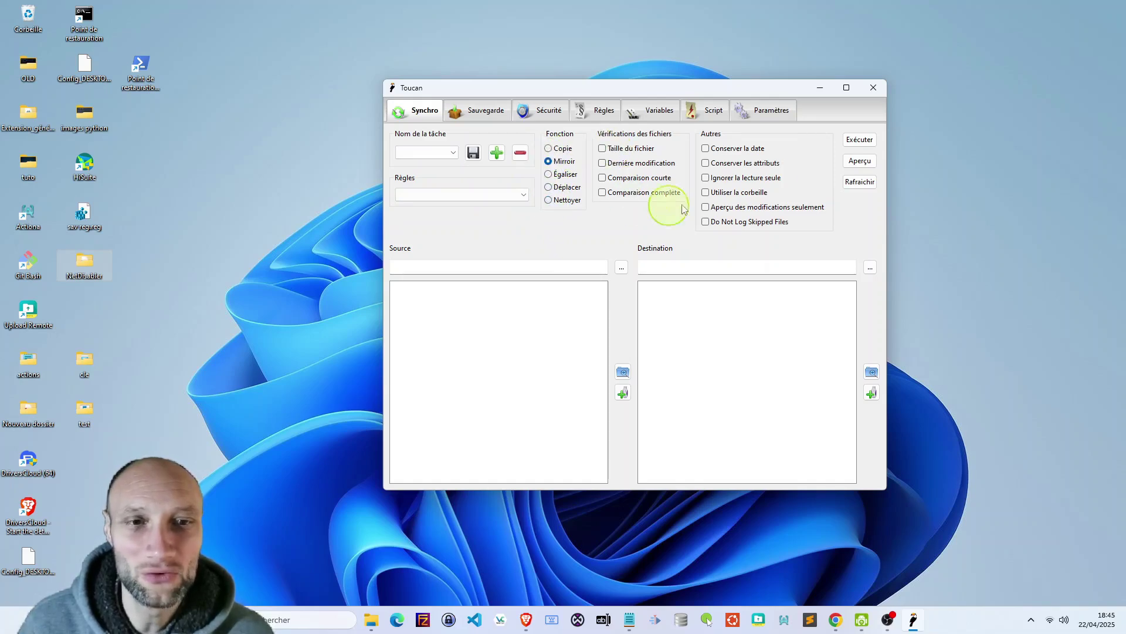
{"action": "left_click", "coordinate": [428, 270]}
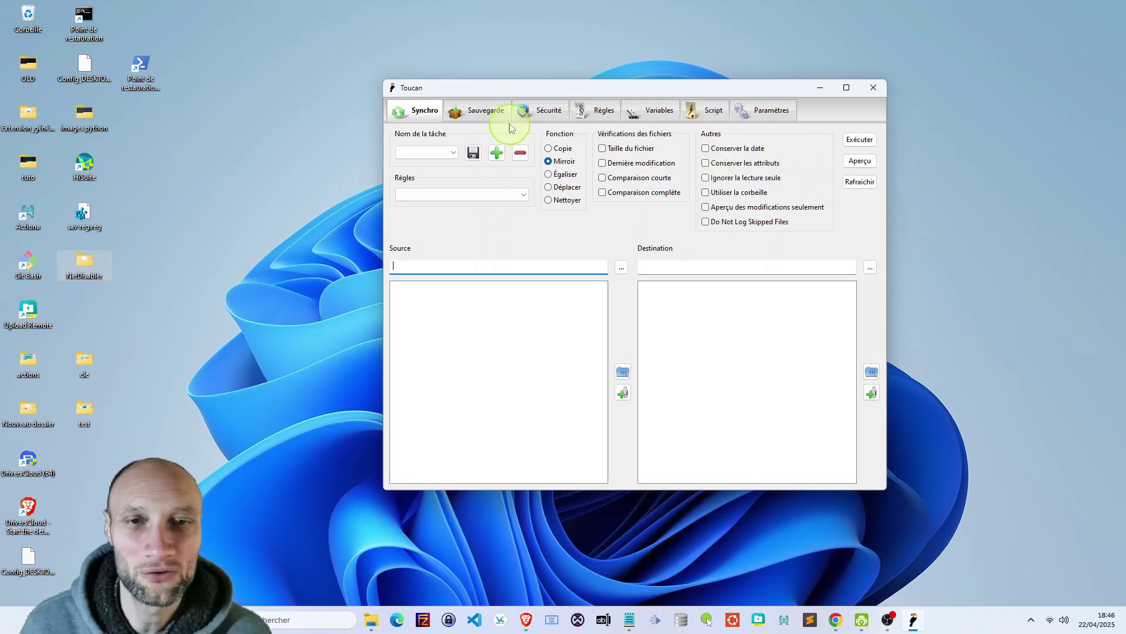
- Examine the backup types, archive formats and location settings, and the encryption options
{"action": "left_click", "coordinate": [476, 113]}
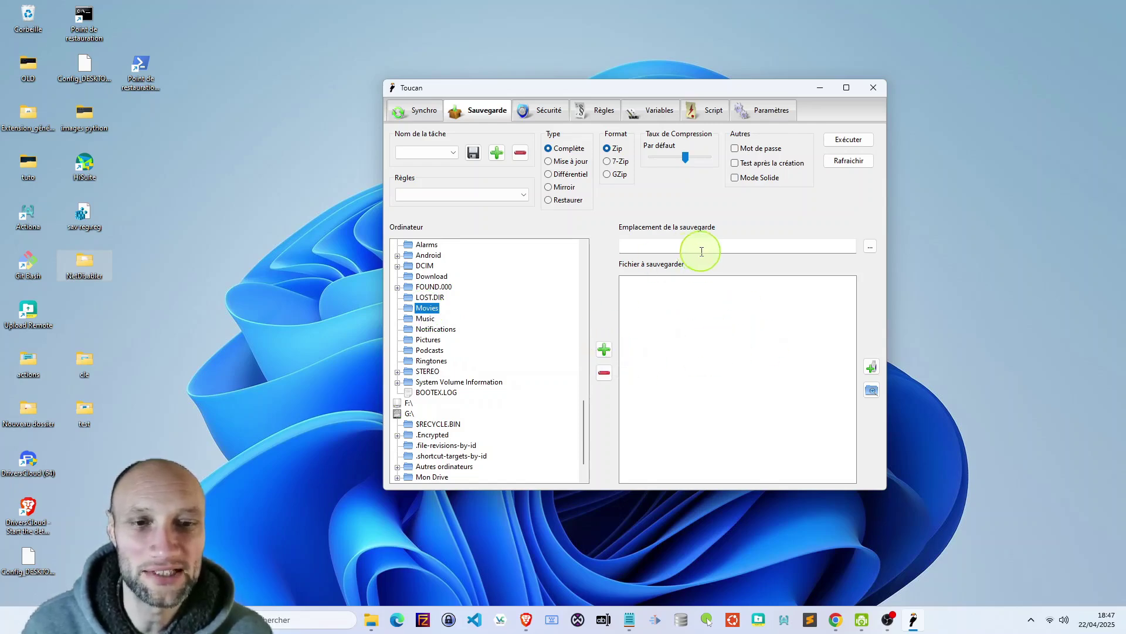
{"action": "left_click", "coordinate": [633, 249]}
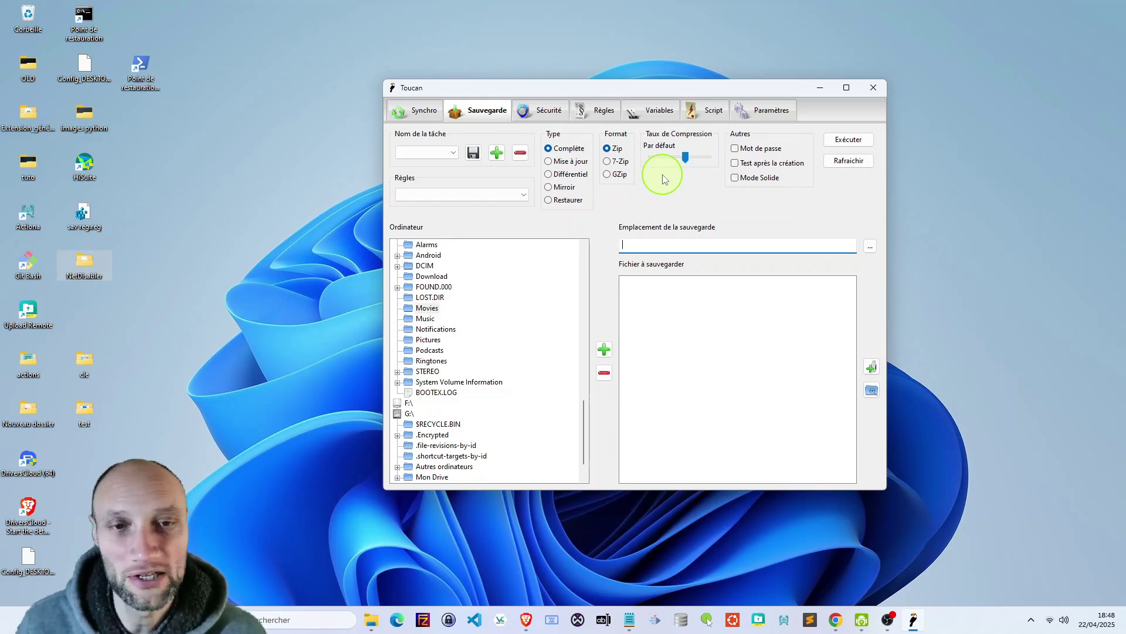
{"action": "left_click", "coordinate": [541, 112]}
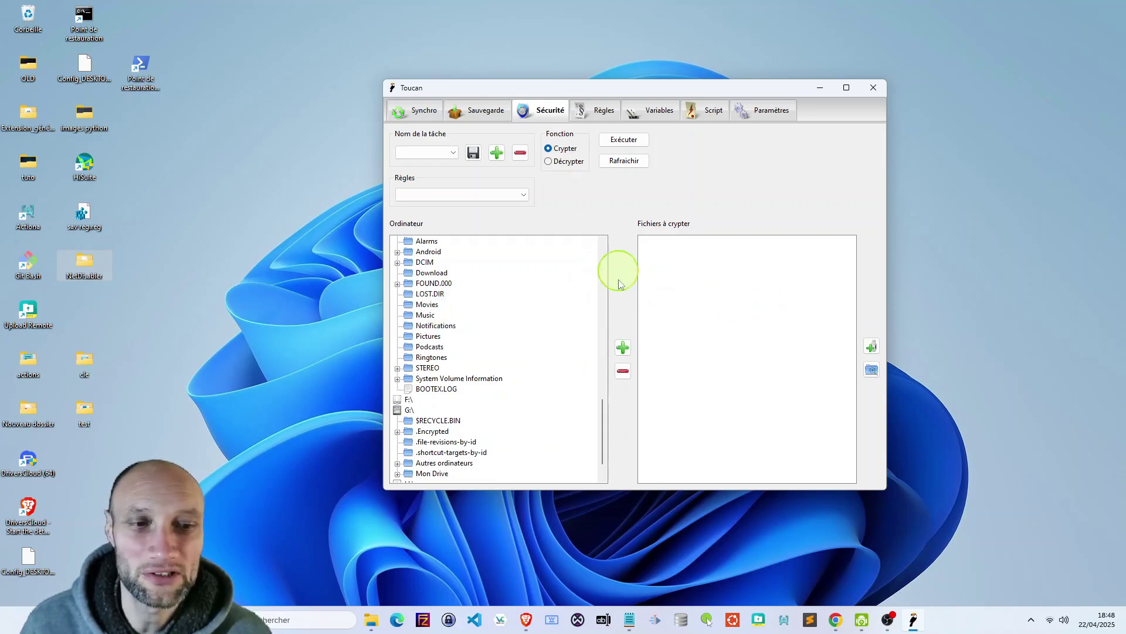
- Create a new rule set named "Regle 01"
{"action": "left_click", "coordinate": [593, 110]}
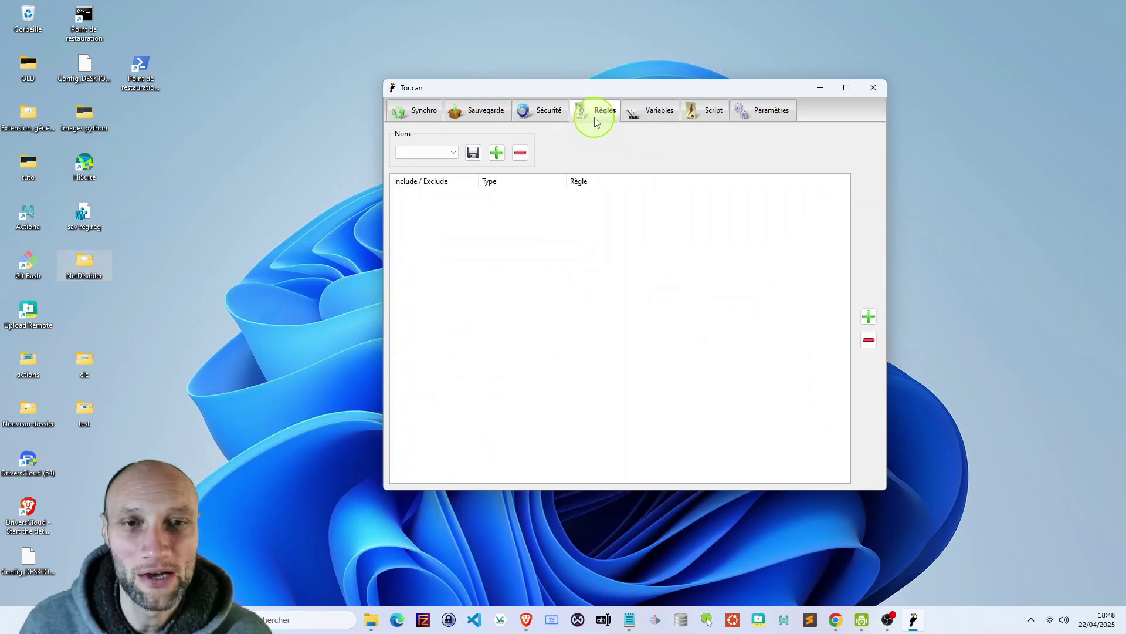
{"action": "left_click", "coordinate": [453, 153]}
{"action": "left_click", "coordinate": [455, 161]}
{"action": "left_click", "coordinate": [432, 194]}
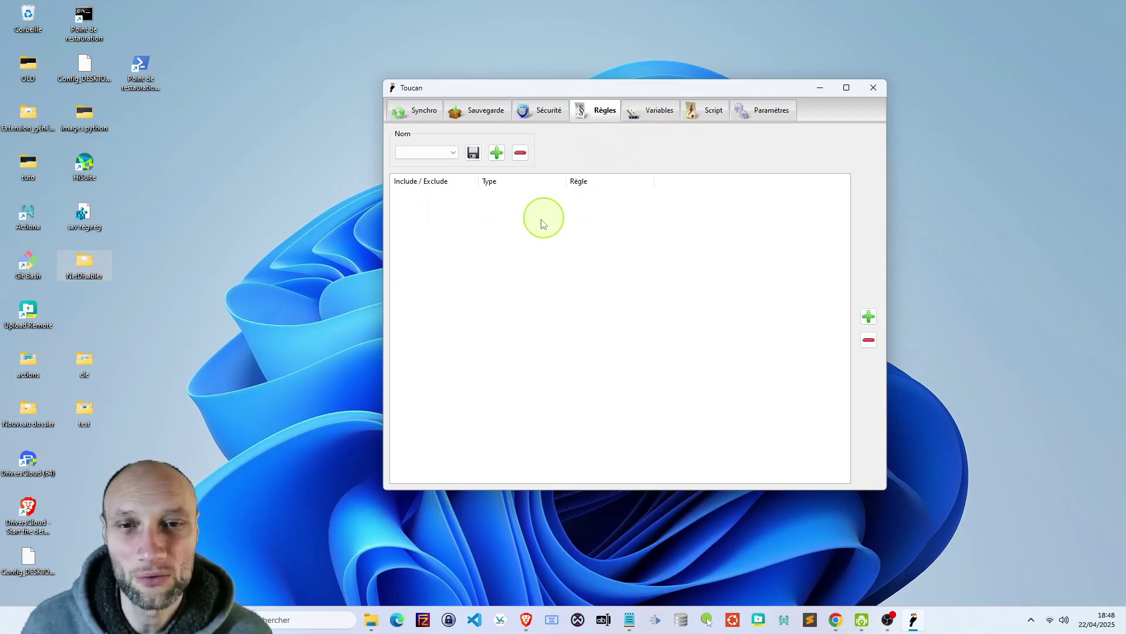
{"action": "left_click", "coordinate": [496, 153]}
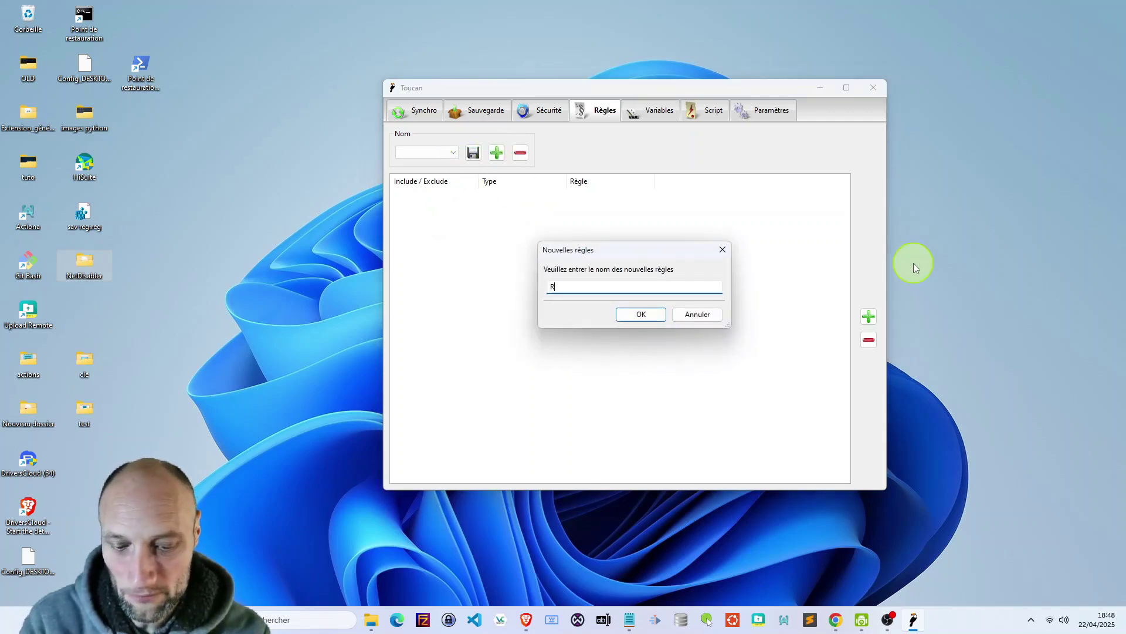
{"action": "type", "text": "Regle 01"}
{"action": "key", "text": "Return"}
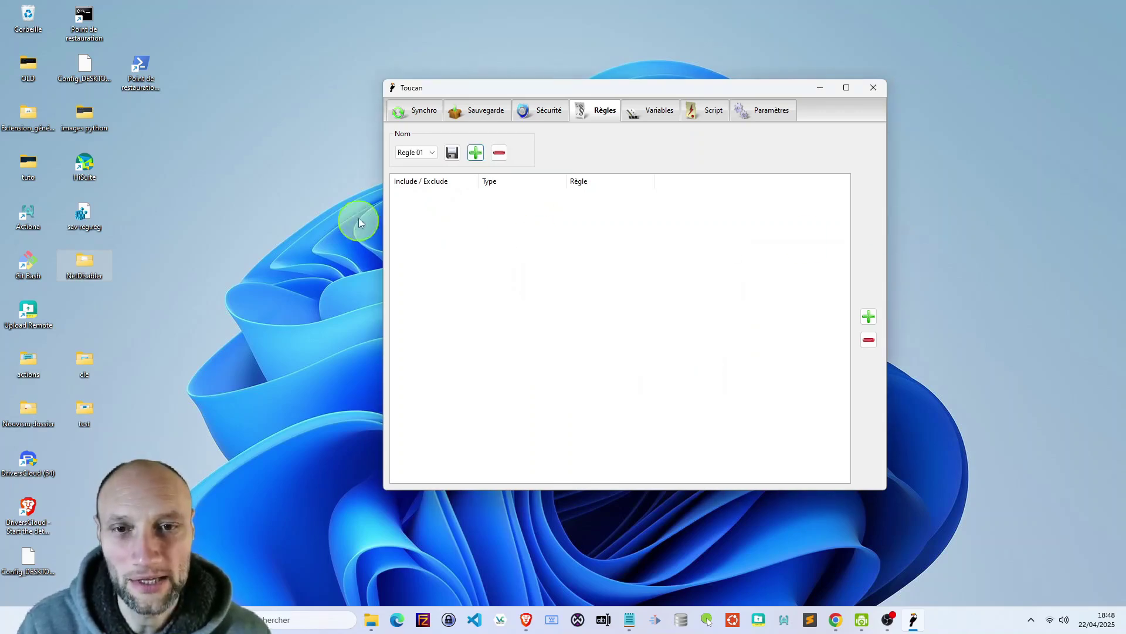
{"action": "left_click", "coordinate": [475, 152]}
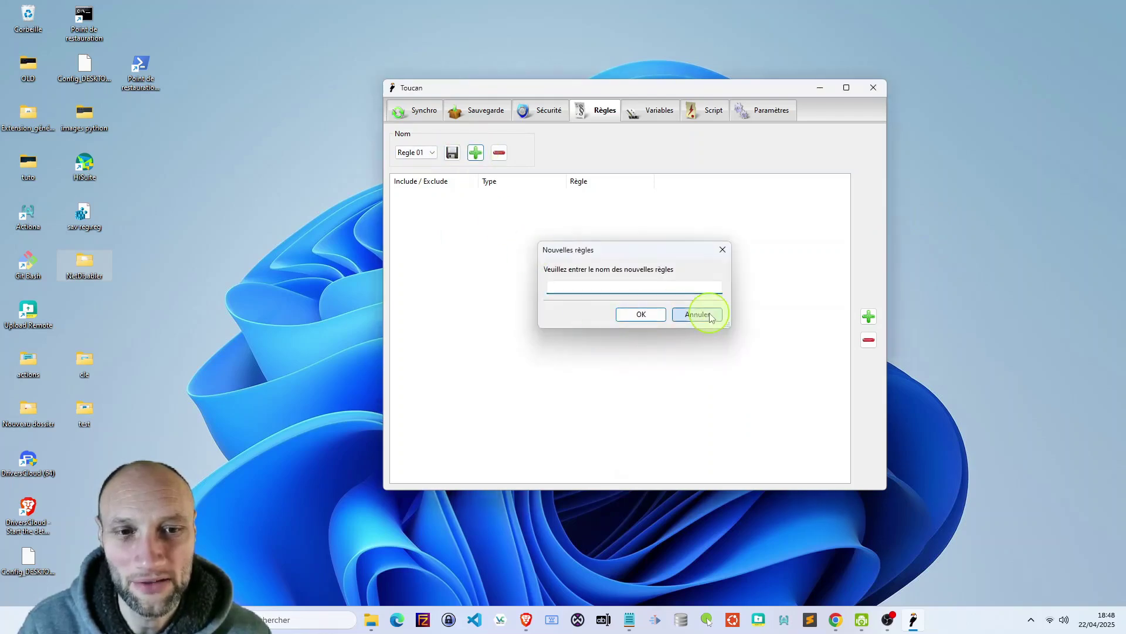
{"action": "left_click", "coordinate": [682, 313]}
{"action": "left_click", "coordinate": [424, 154]}
{"action": "left_click", "coordinate": [420, 159]}
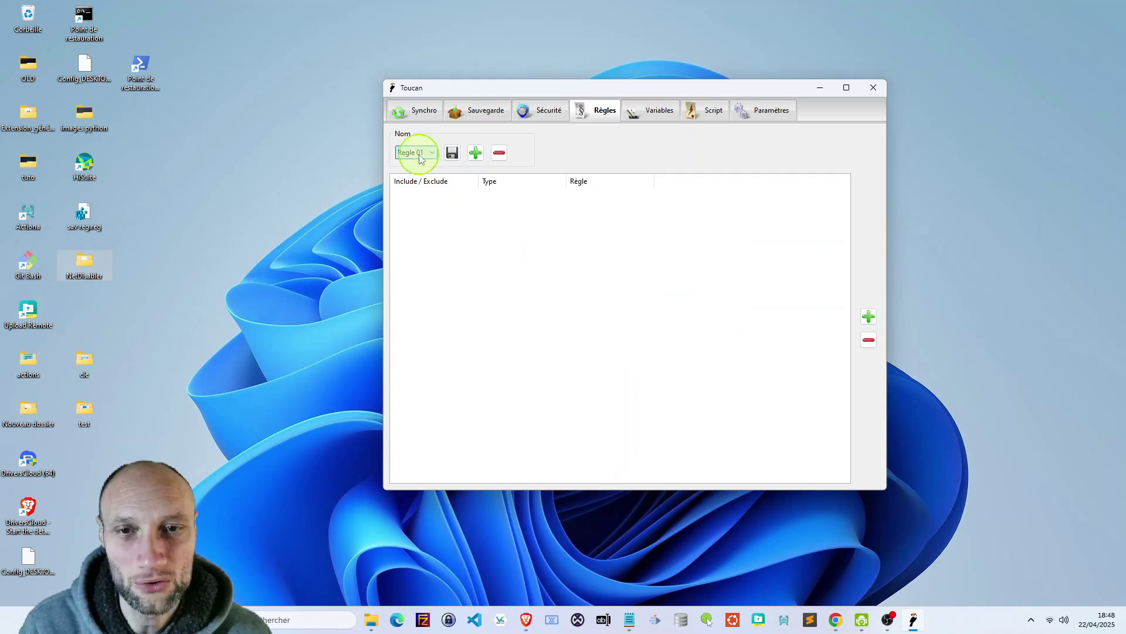
- Add a rule entry to "Regle 01" and set its include/exclude option to Folder Include
{"action": "left_click", "coordinate": [869, 316]}
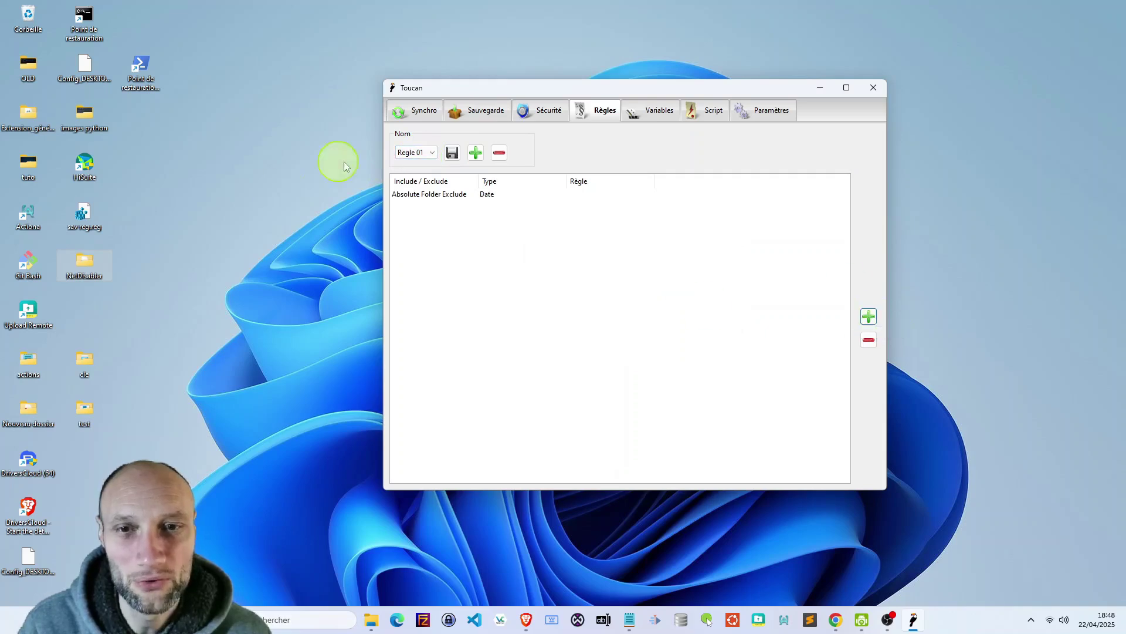
{"action": "double_click", "coordinate": [435, 198]}
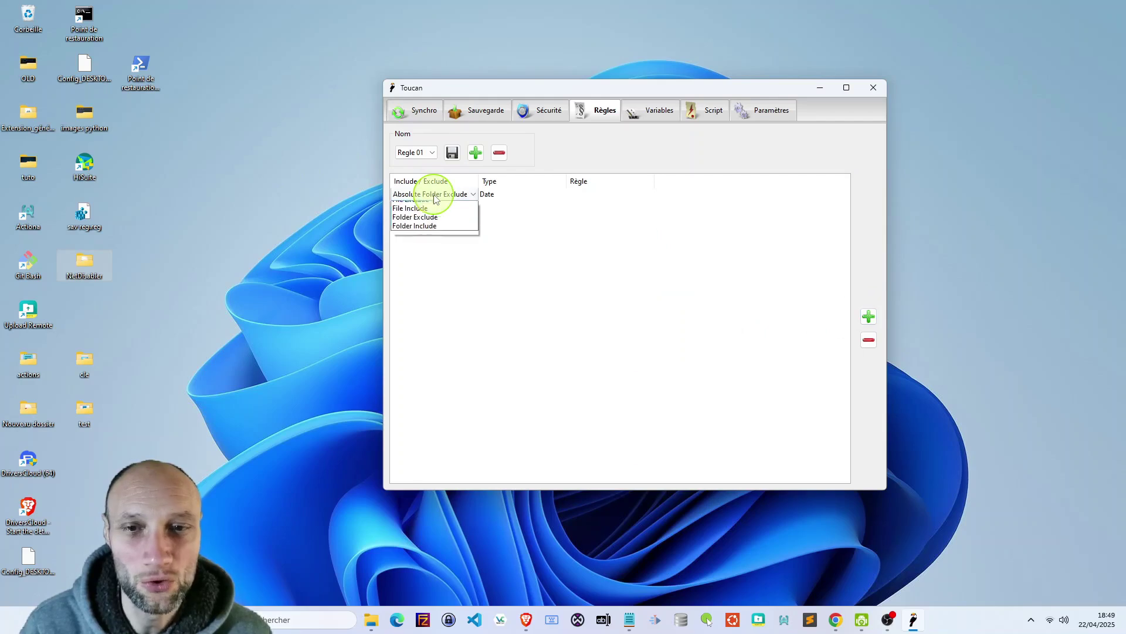
{"action": "left_click", "coordinate": [431, 215]}
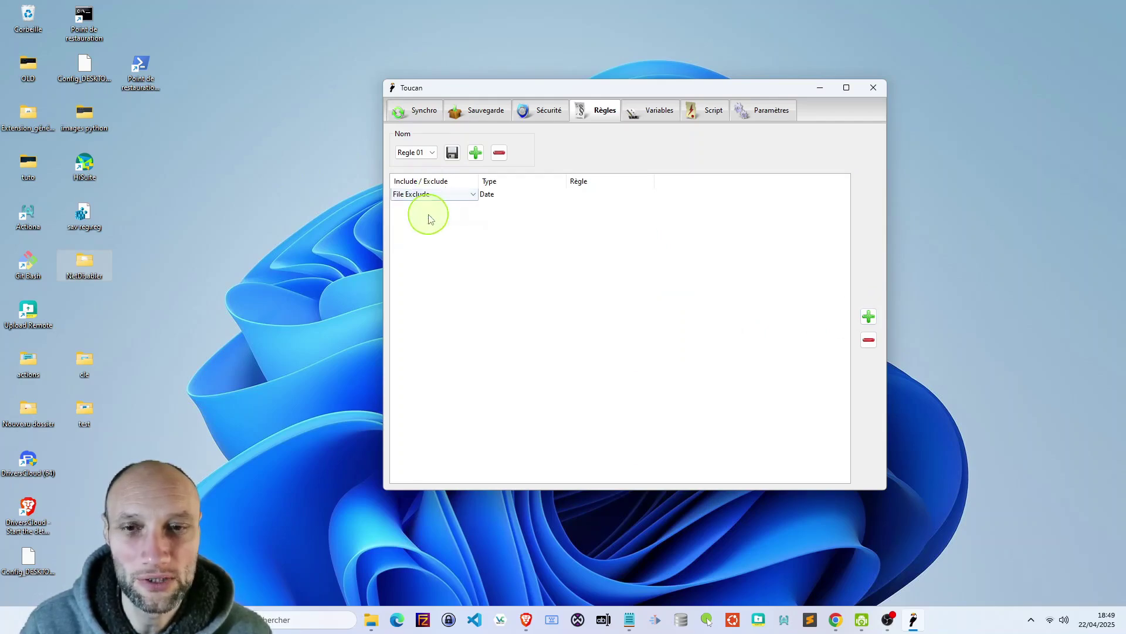
{"action": "left_click", "coordinate": [432, 194]}
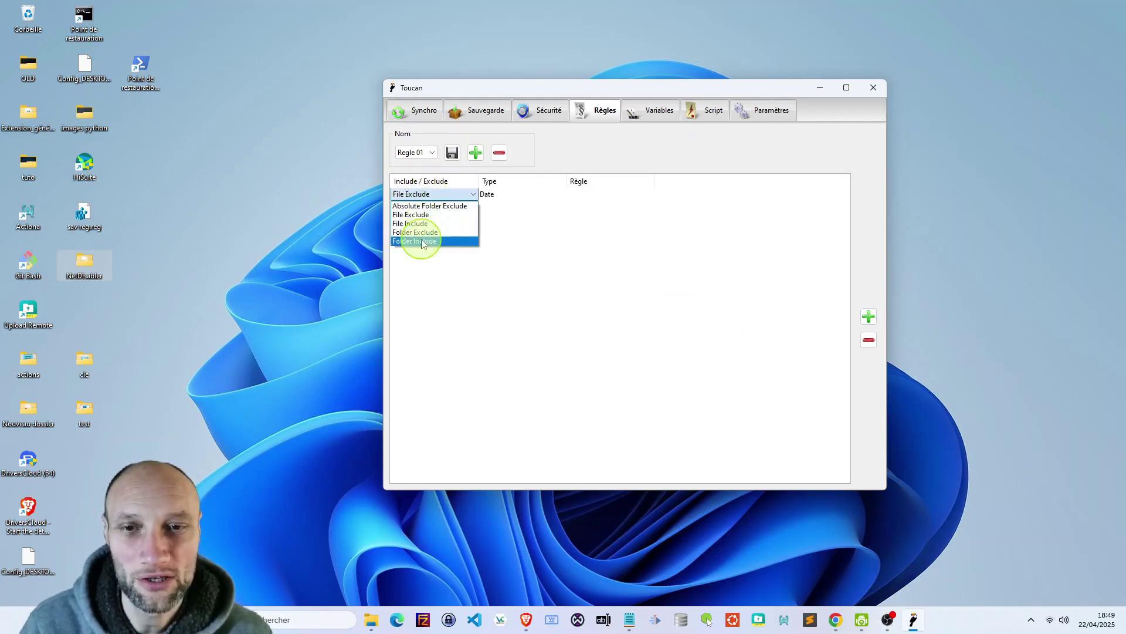
{"action": "left_click", "coordinate": [420, 233]}
{"action": "left_click", "coordinate": [434, 193]}
{"action": "left_click", "coordinate": [420, 238]}
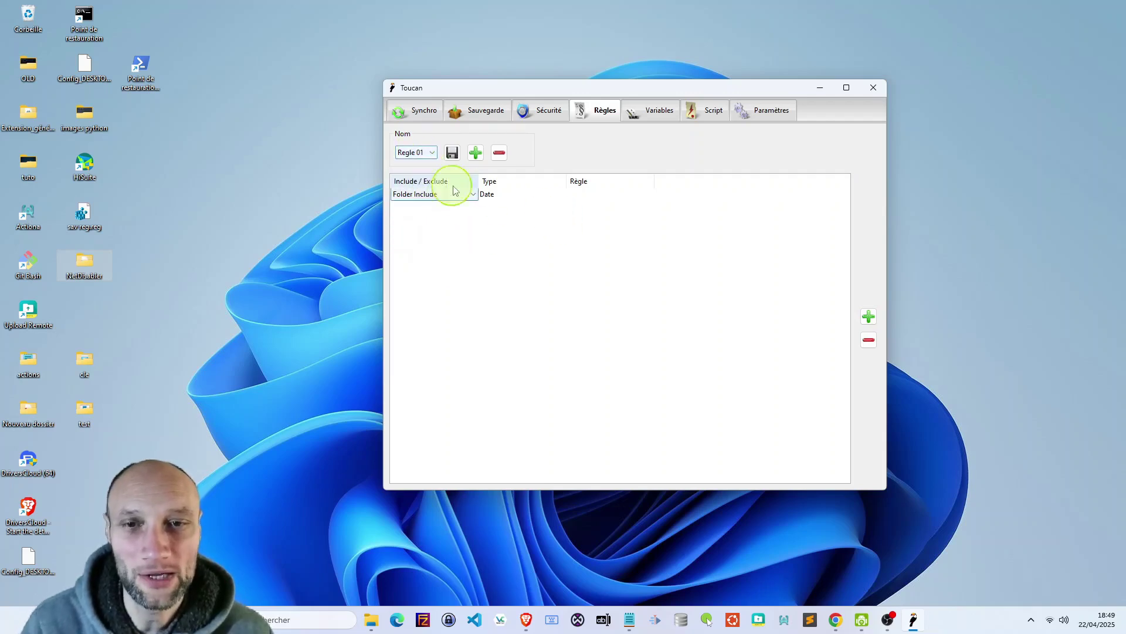
- Add a second rule entry and view the type choices of the Folder Include rule, keeping Date
{"action": "left_click", "coordinate": [869, 317]}
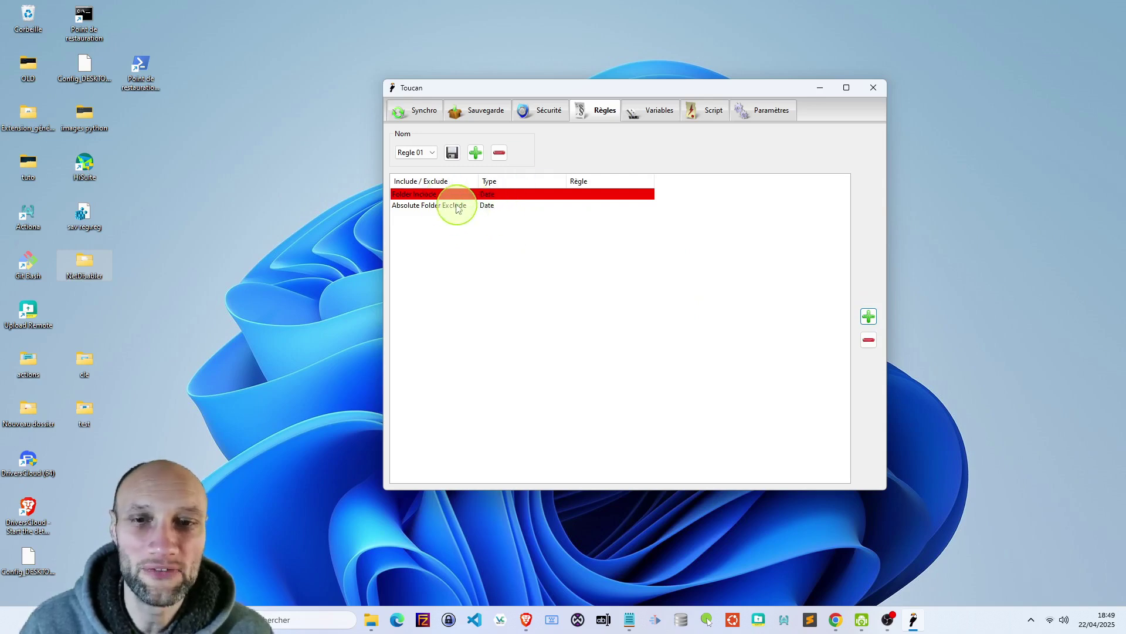
{"action": "double_click", "coordinate": [489, 194]}
{"action": "left_click", "coordinate": [489, 194]}
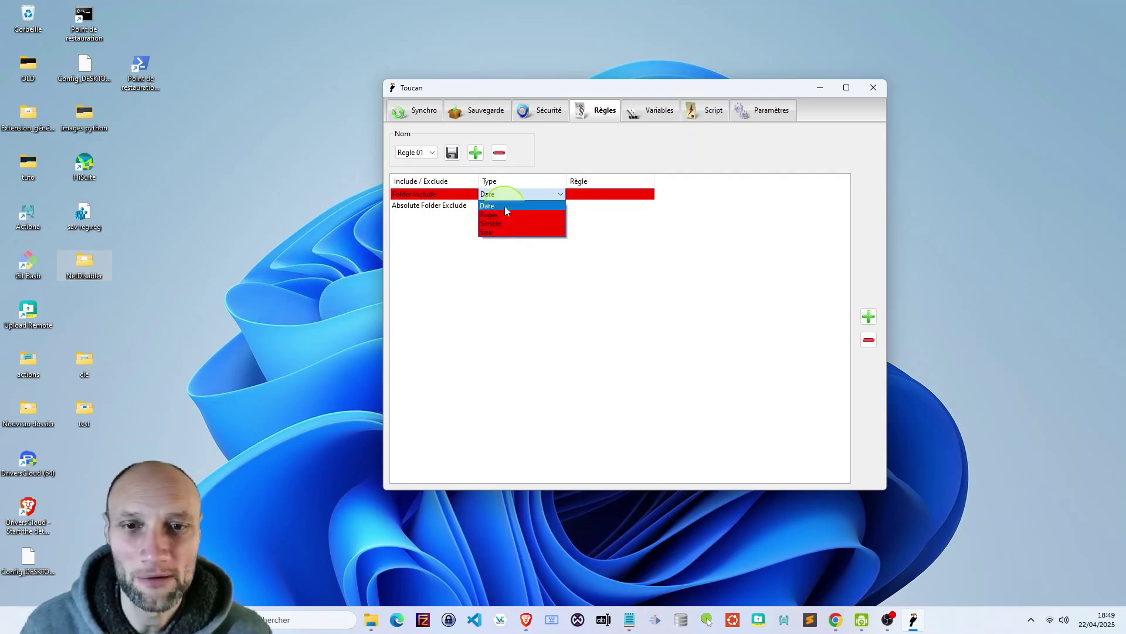
{"action": "left_click", "coordinate": [595, 196]}
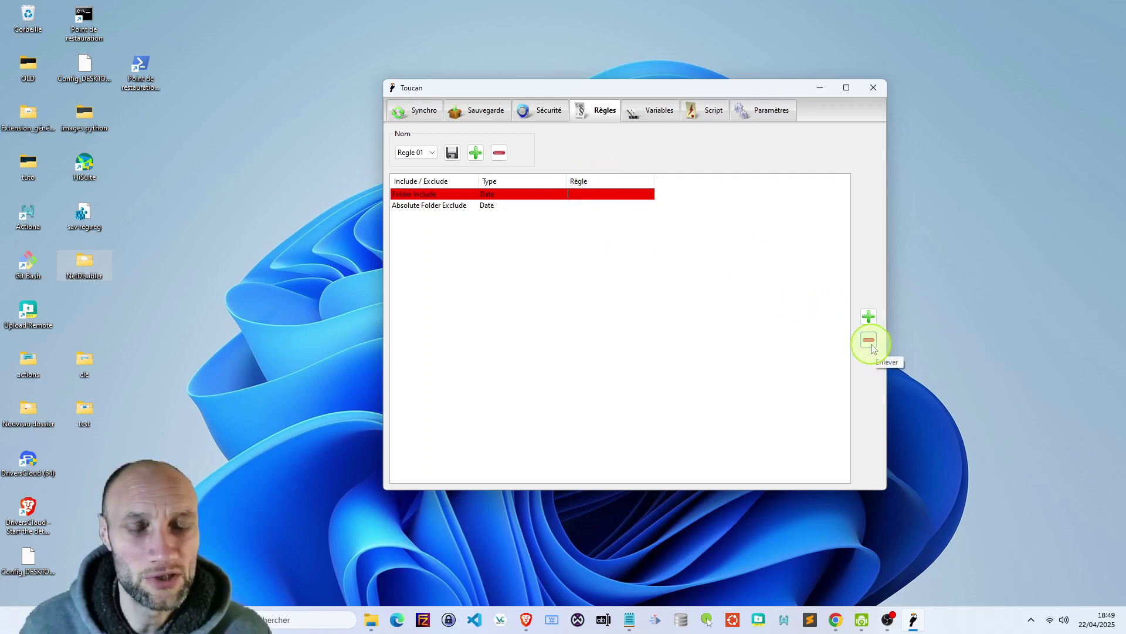
- Examine the Variables settings and the Script editor with its command list
{"action": "left_click", "coordinate": [646, 114]}
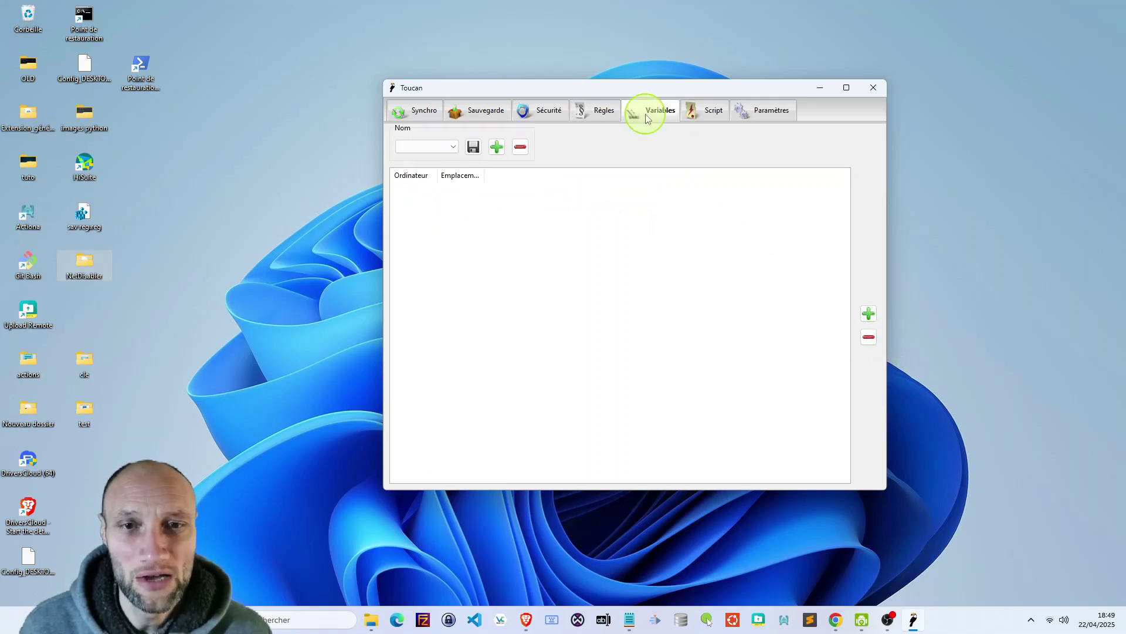
{"action": "left_click", "coordinate": [707, 119]}
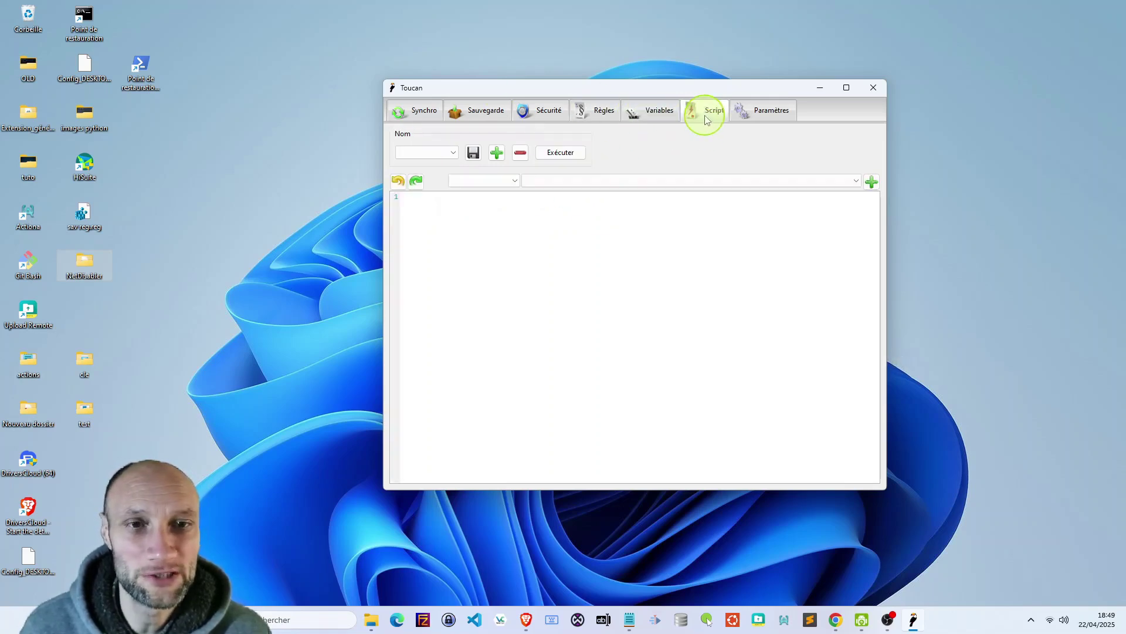
{"action": "left_click", "coordinate": [515, 182]}
{"action": "left_click", "coordinate": [515, 183]}
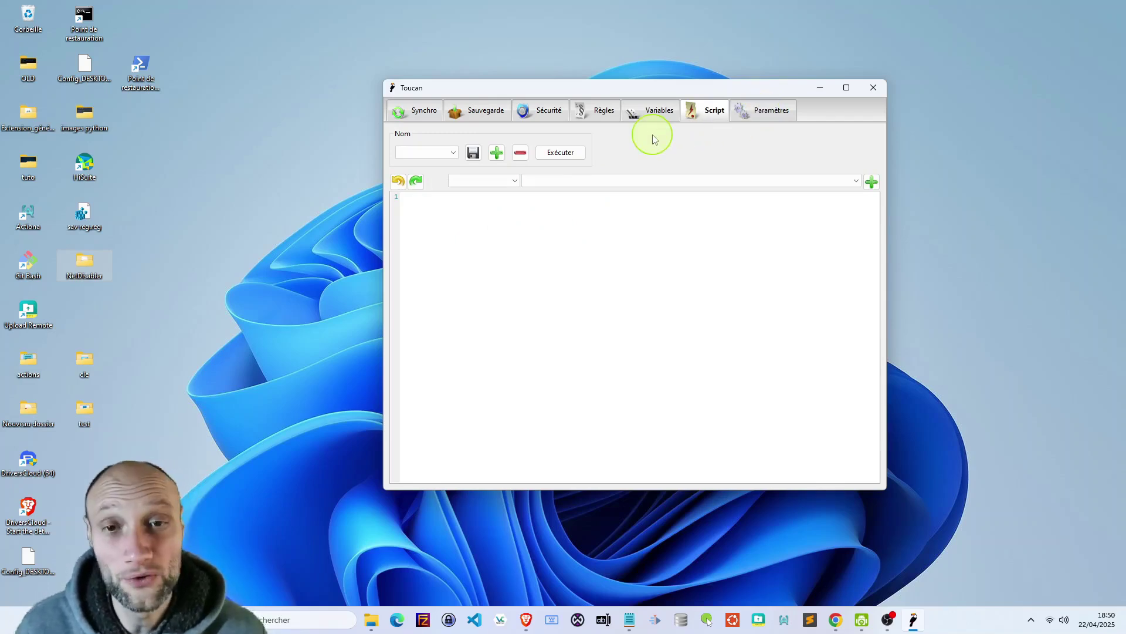
- Review the Sécurité, Sauvegarde and Synchro settings, ending on the encryption options
{"action": "left_click", "coordinate": [540, 110]}
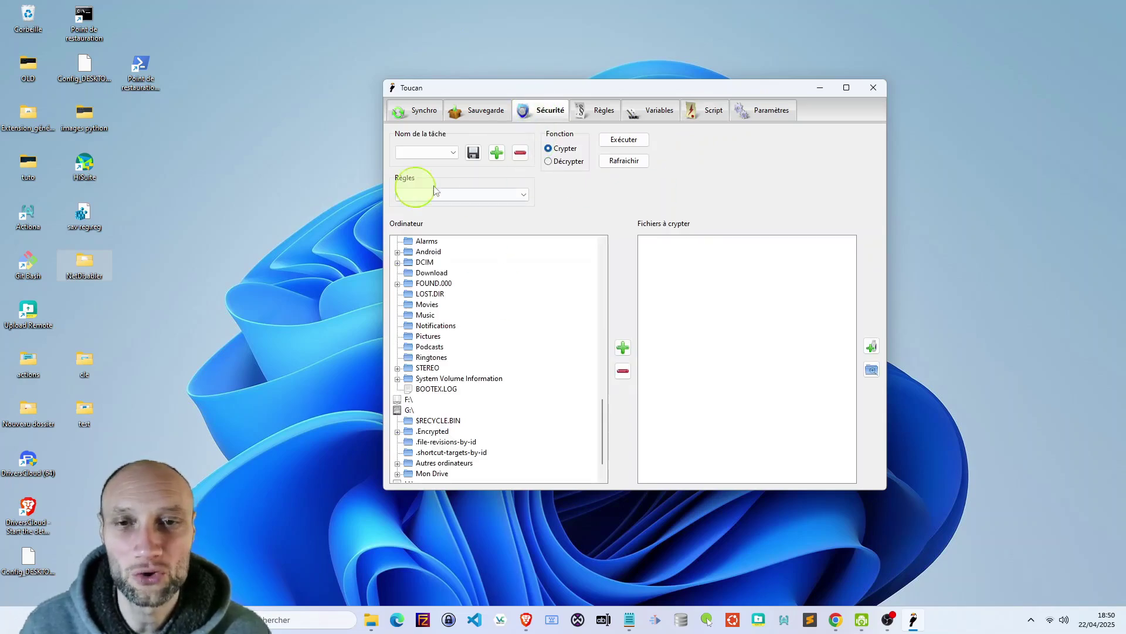
{"action": "left_click", "coordinate": [453, 110]}
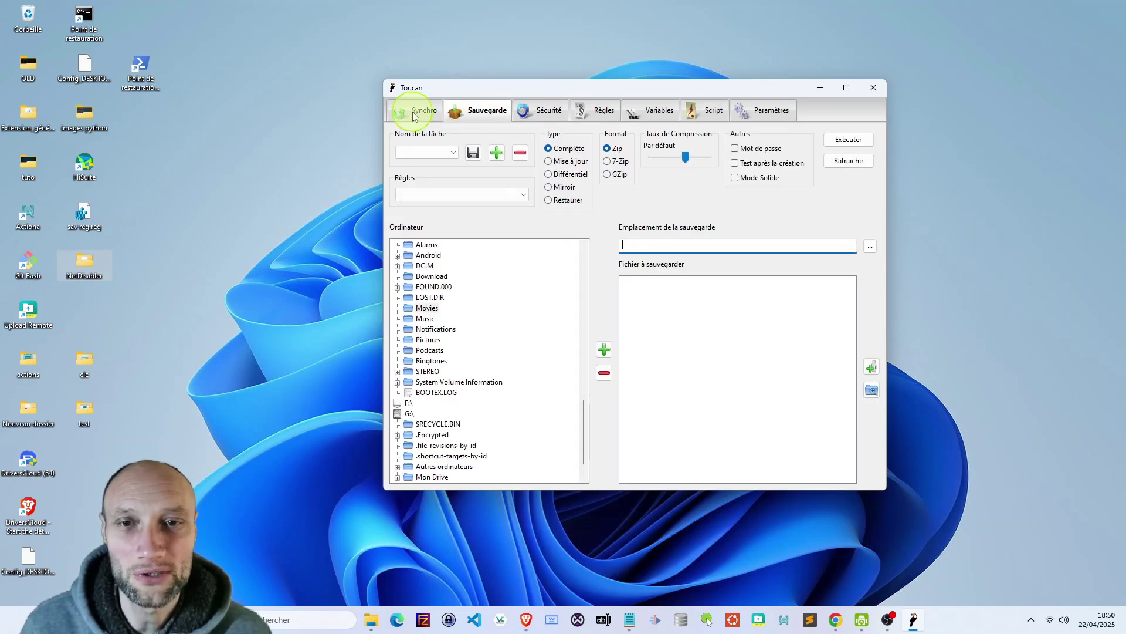
{"action": "left_click", "coordinate": [415, 114]}
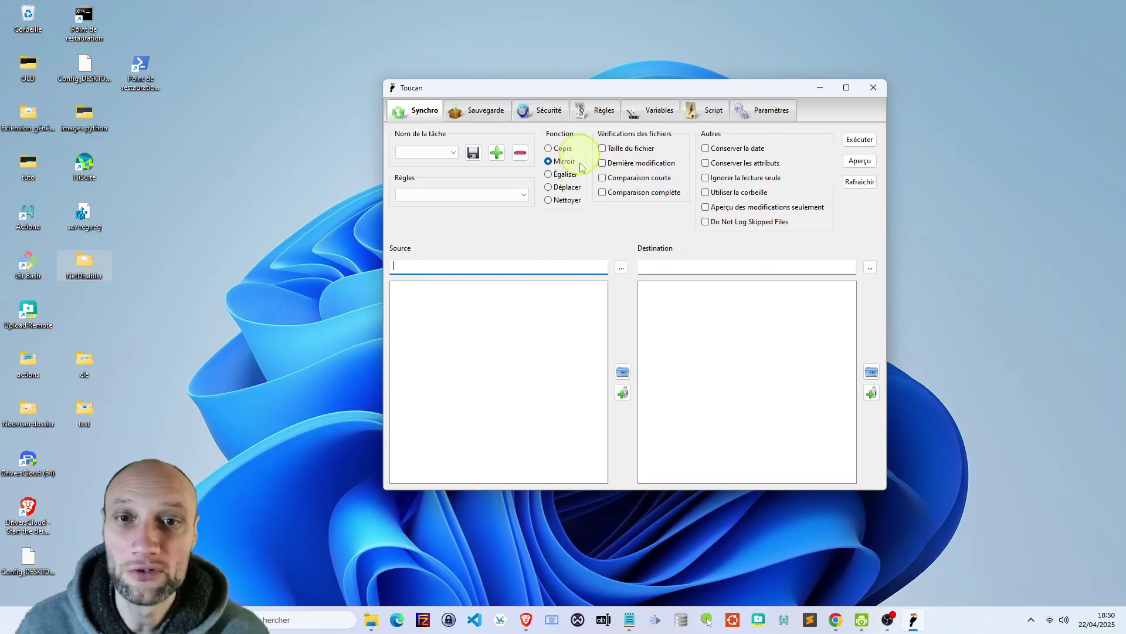
{"action": "left_click", "coordinate": [535, 116]}
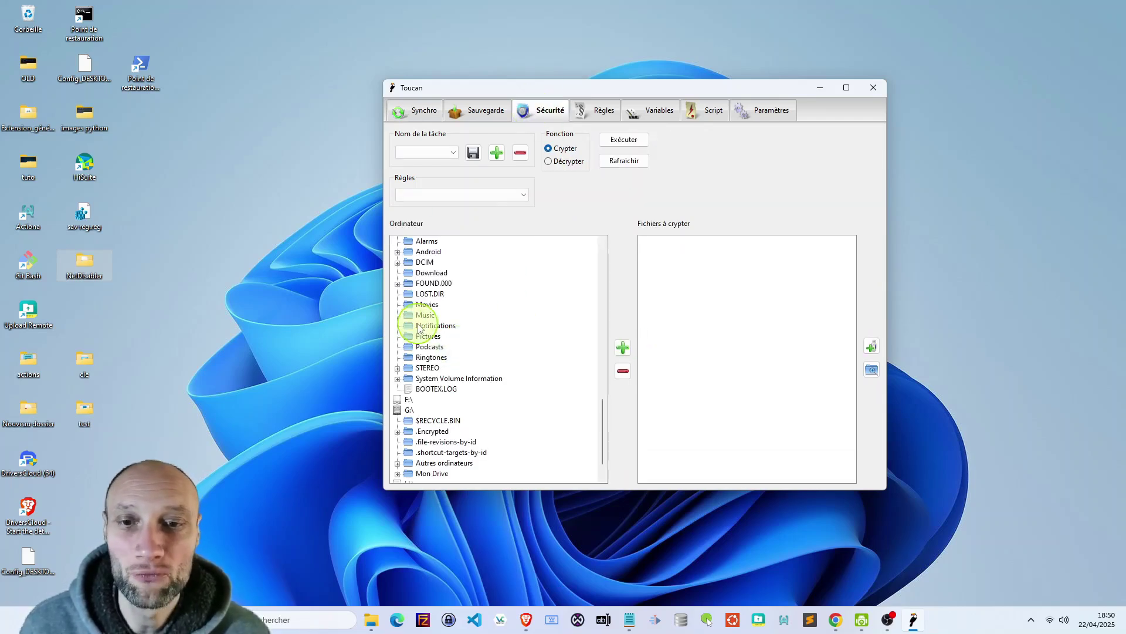